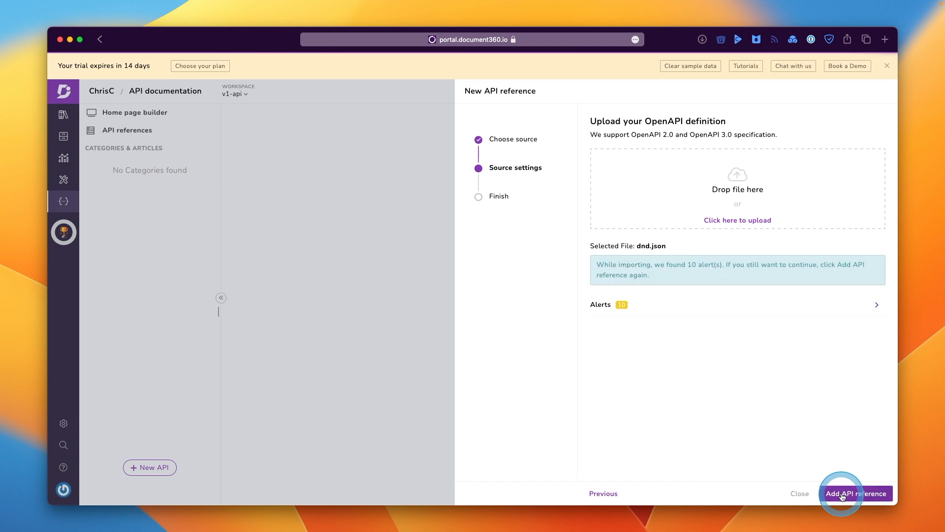
Step: Review the import alerts for dnd.json, add it as an API reference despite them, and publish the reference
left_click(877, 305)
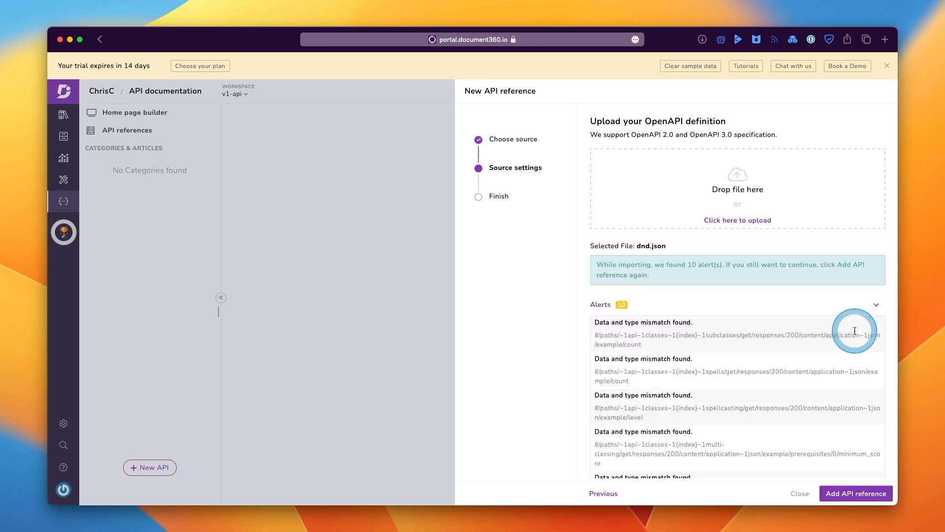
scroll(854, 331, "down", 5)
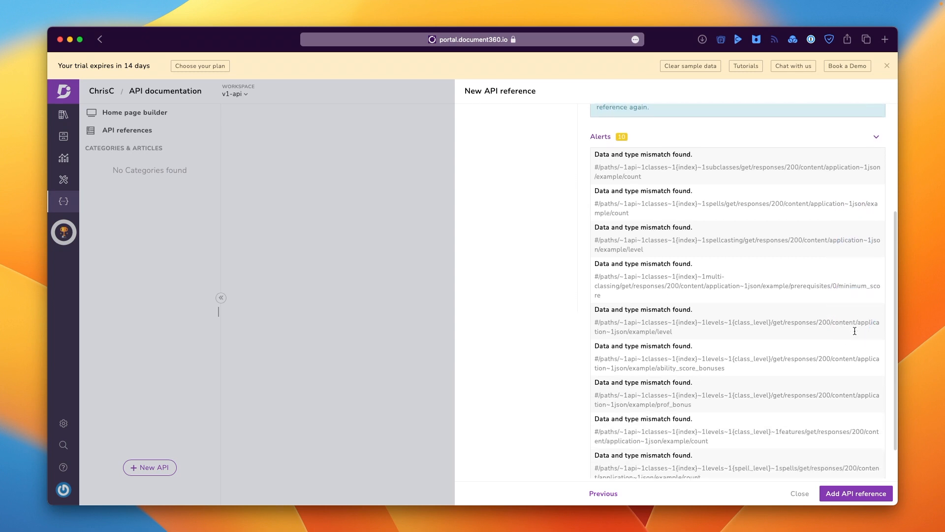
scroll(854, 331, "up", 5)
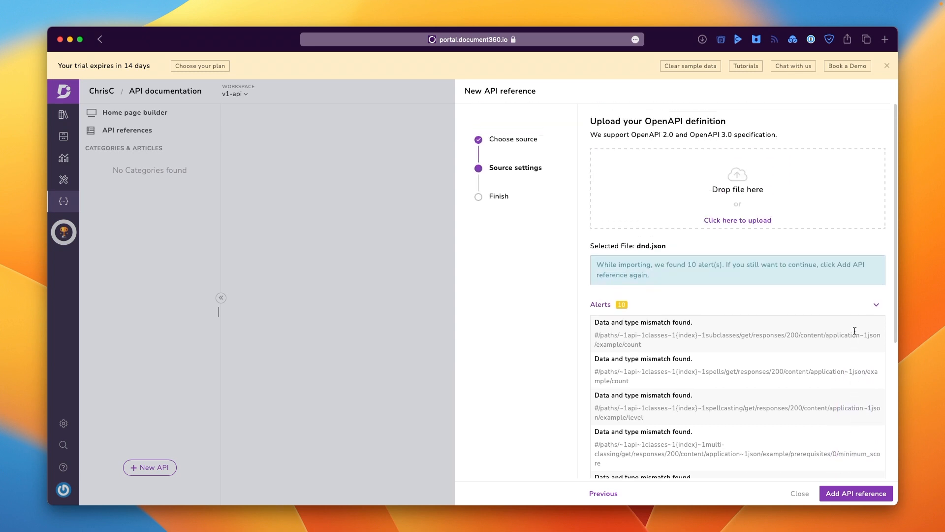
left_click(854, 494)
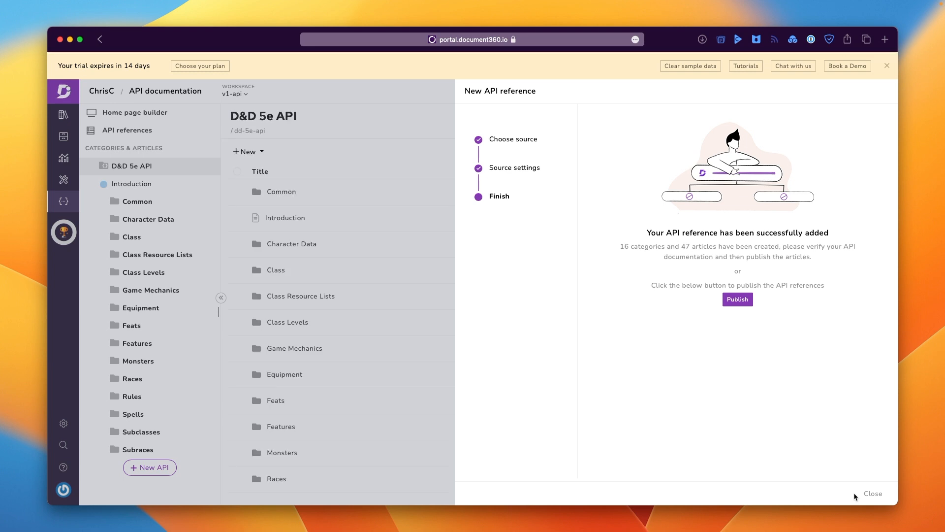
left_click(748, 303)
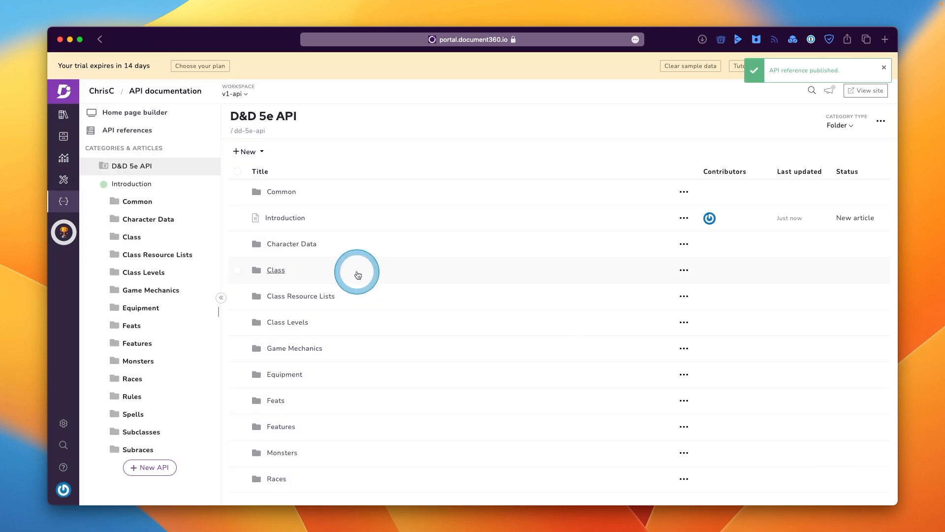
Step: Review the D&D 5e API's Introduction article and its Common and Character Data categories, opening the ability score endpoint
left_click(131, 183)
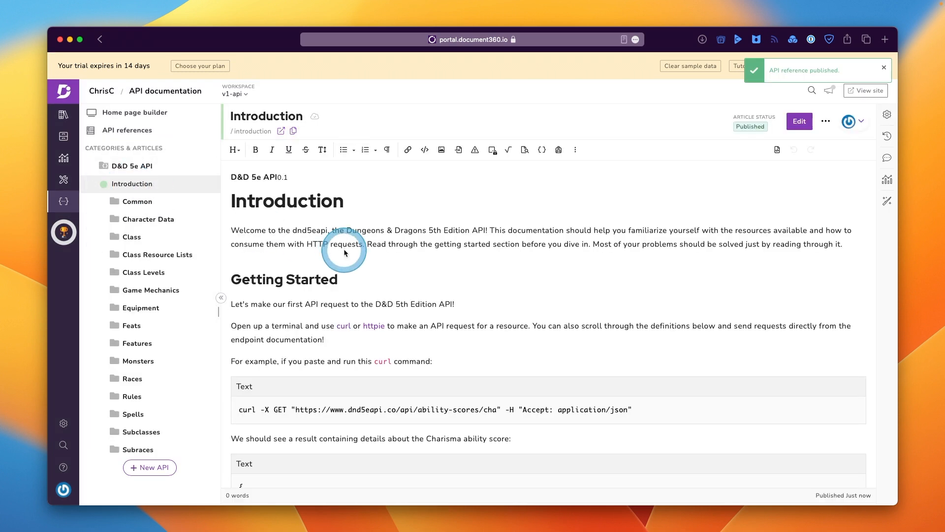
scroll(346, 295, "down", 5)
scroll(352, 297, "down", 8)
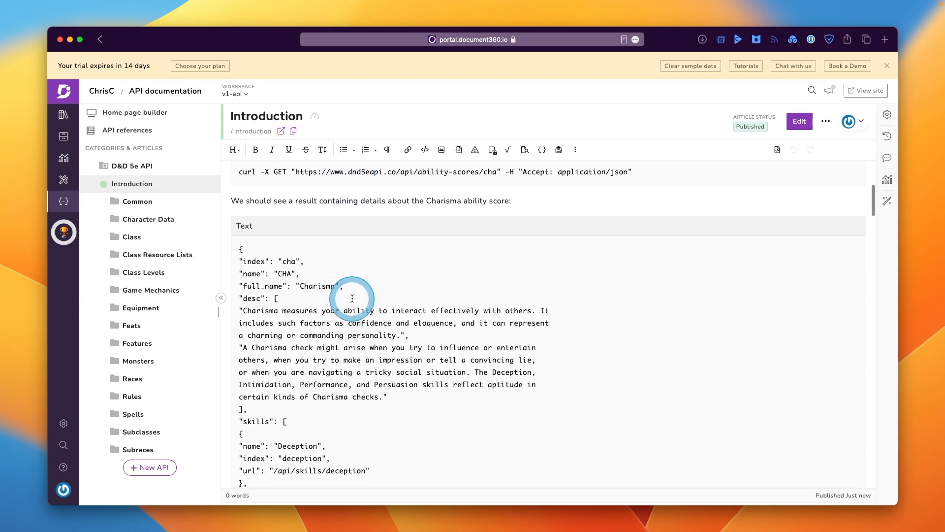
scroll(352, 298, "up", 13)
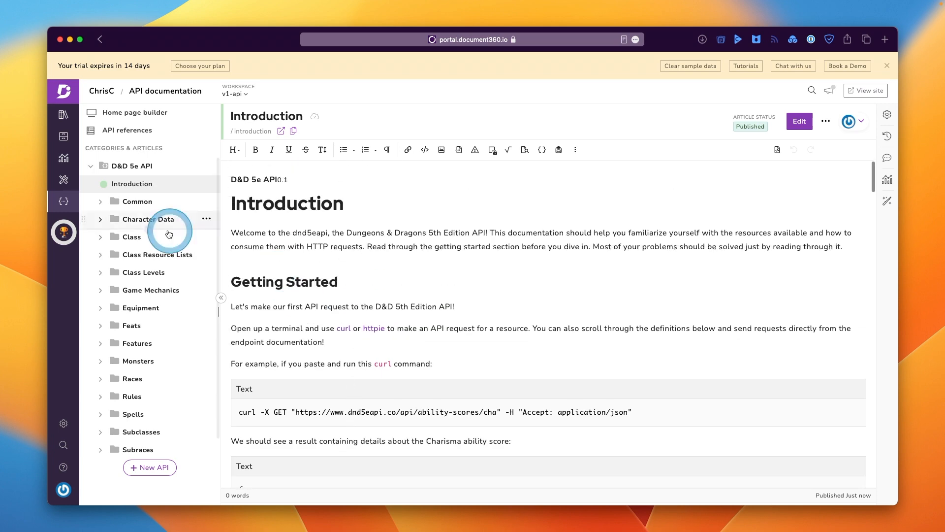
left_click(141, 203)
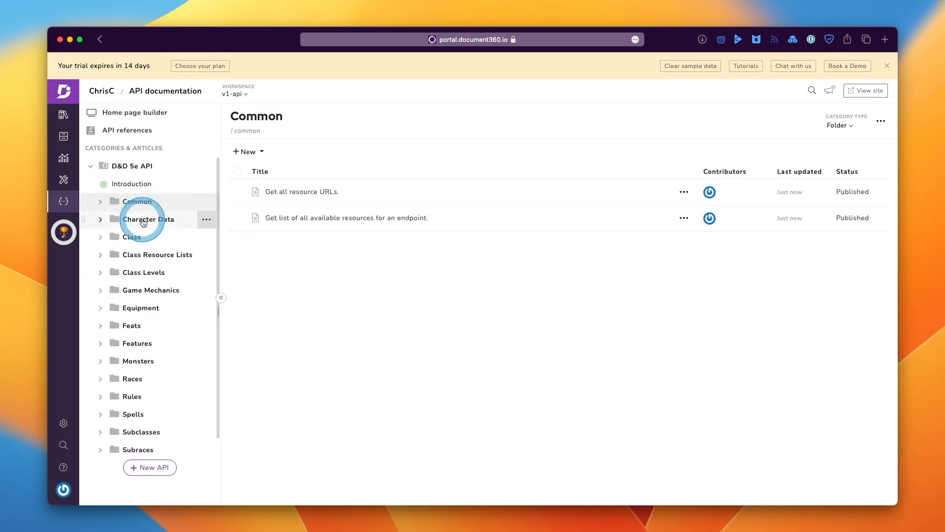
left_click(142, 221)
left_click(283, 192)
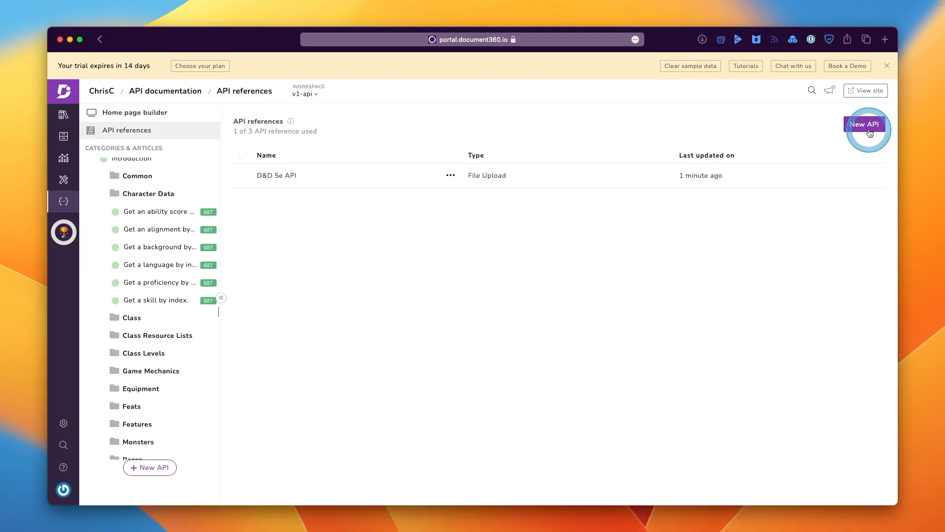
left_click(868, 126)
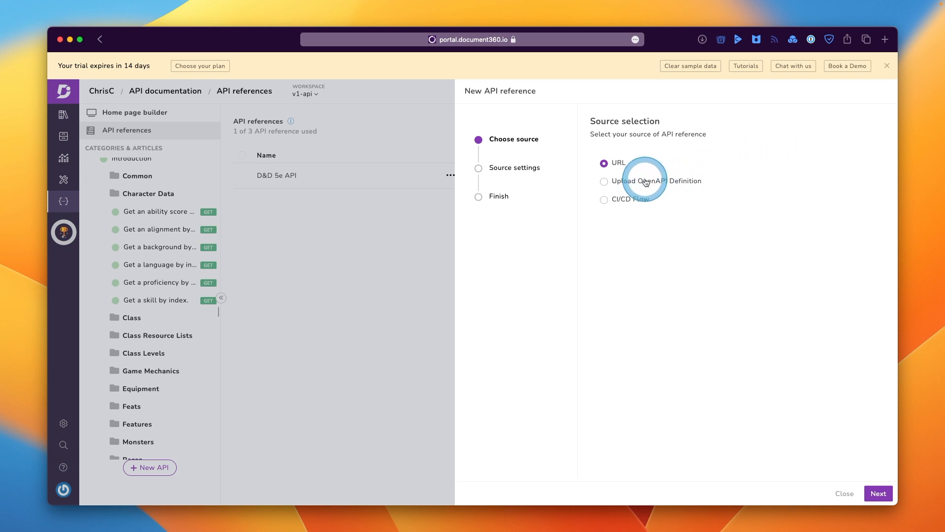
left_click(879, 497)
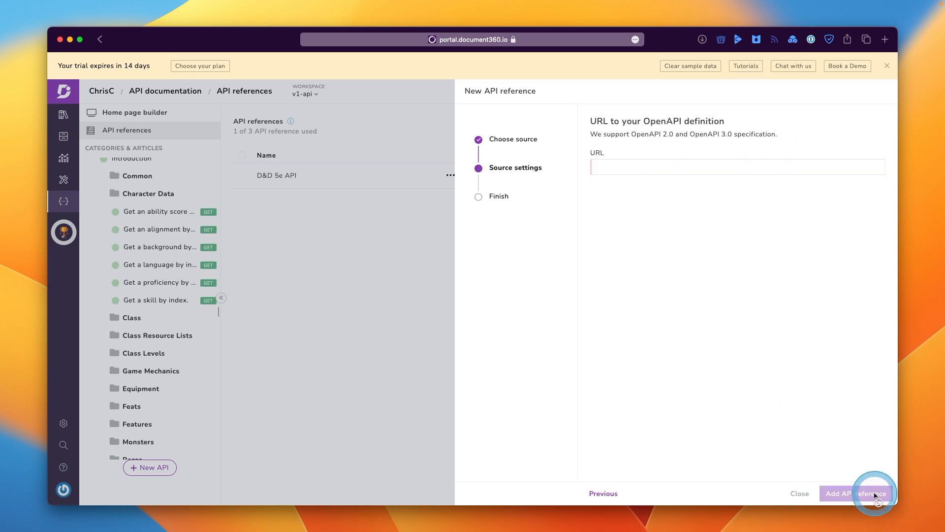
left_click(611, 168)
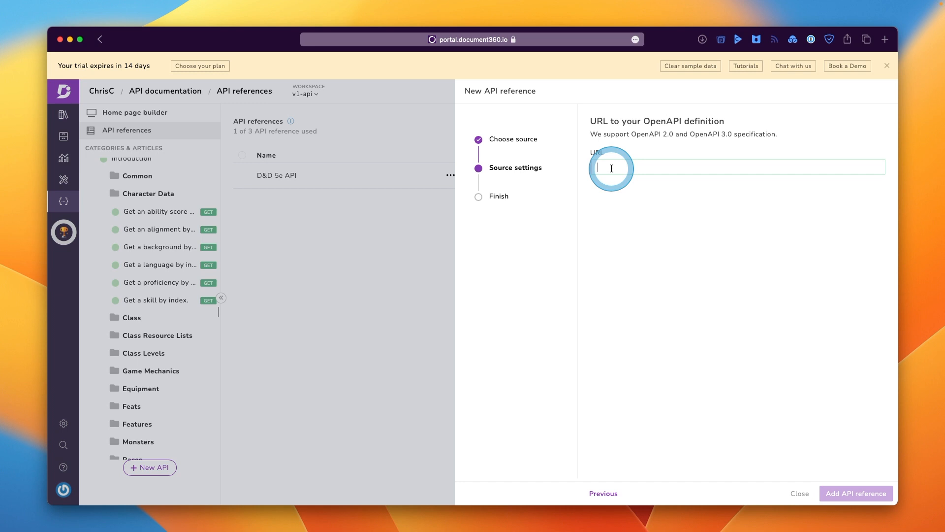
type("https://raw.githubusercontent.com/swagger-api/swagger-petstore/master/src/main/resources/openapi.yaml")
left_click(851, 487)
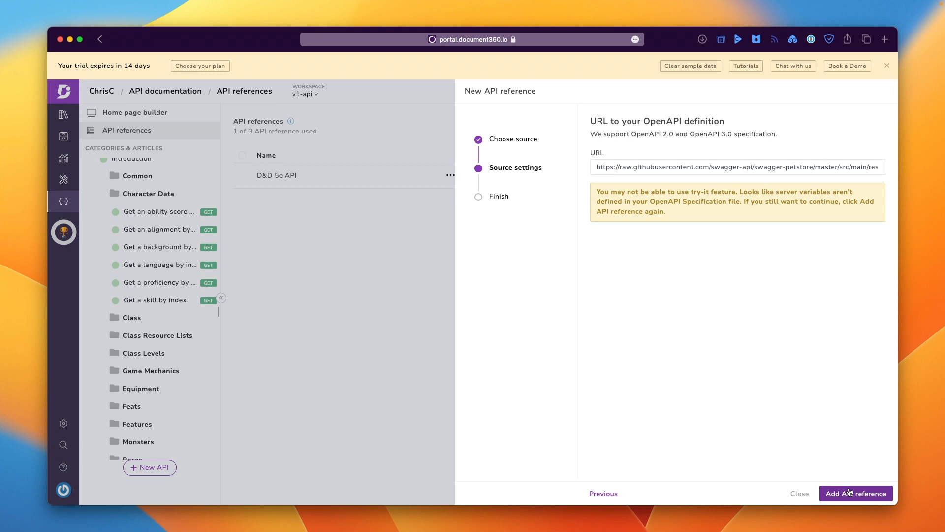
left_click(849, 491)
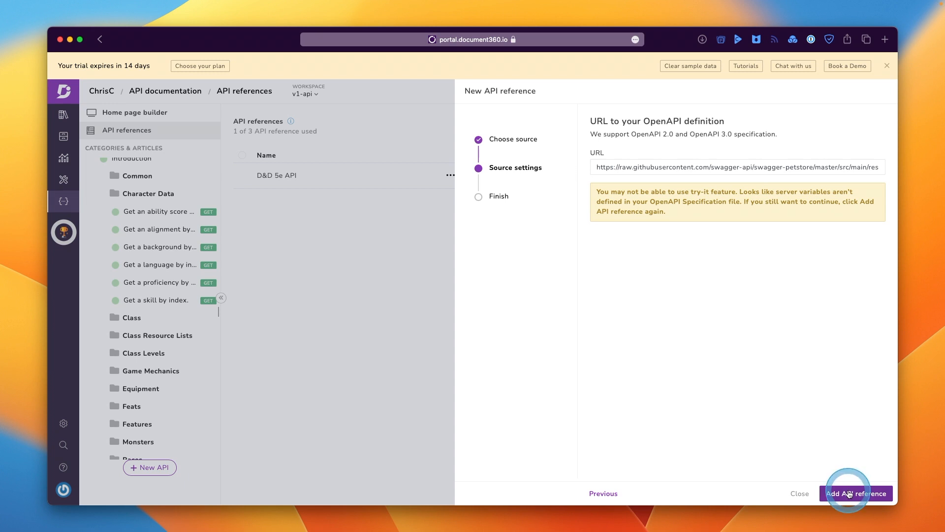
left_click(738, 297)
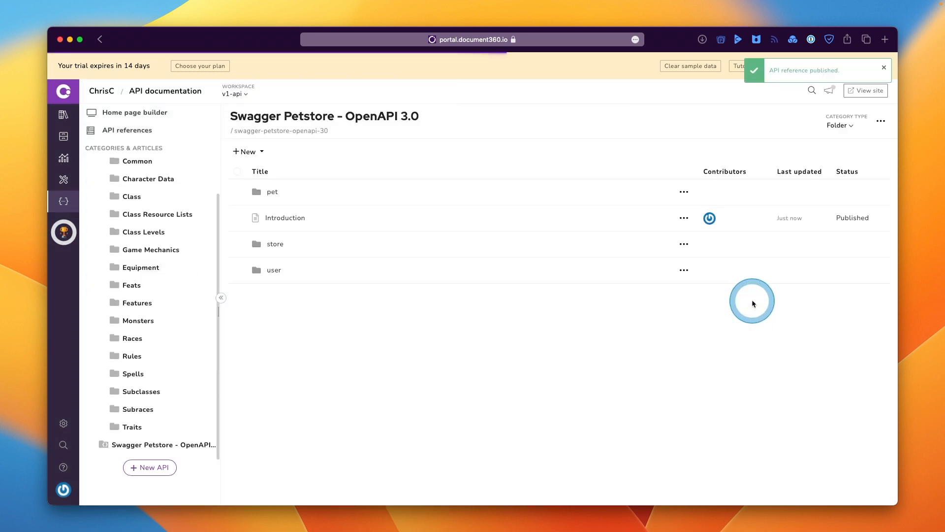
Step: Collapse the expanded endpoints in the D&D 5e API tree and view its Introduction article
scroll(186, 221, "up", 1)
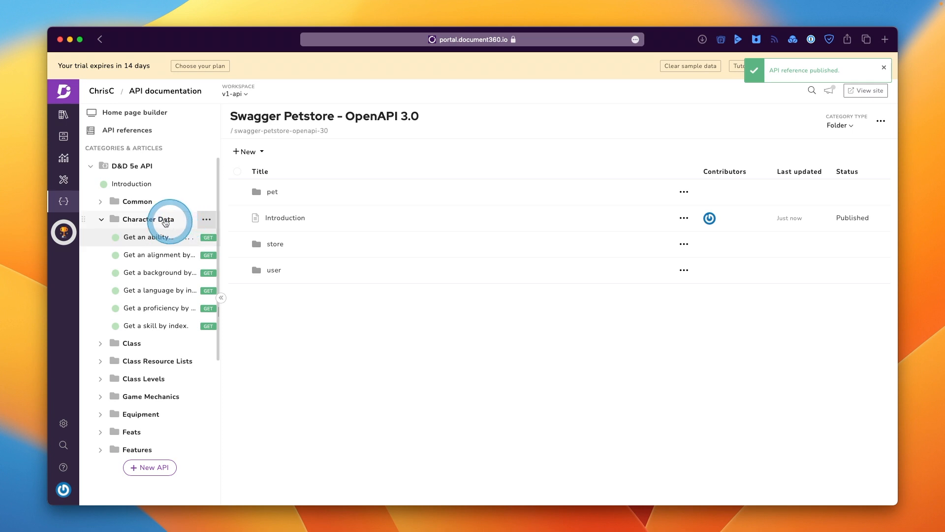
left_click(92, 167)
left_click(121, 185)
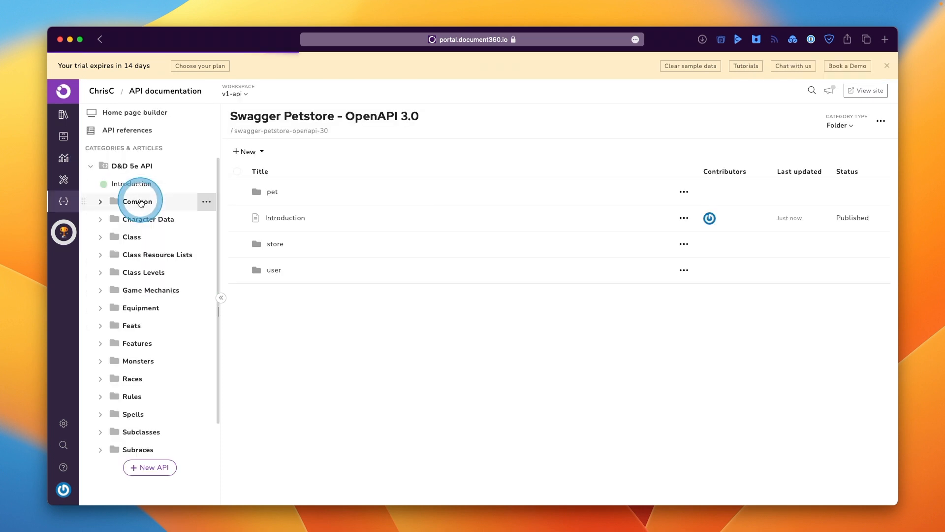
left_click(138, 188)
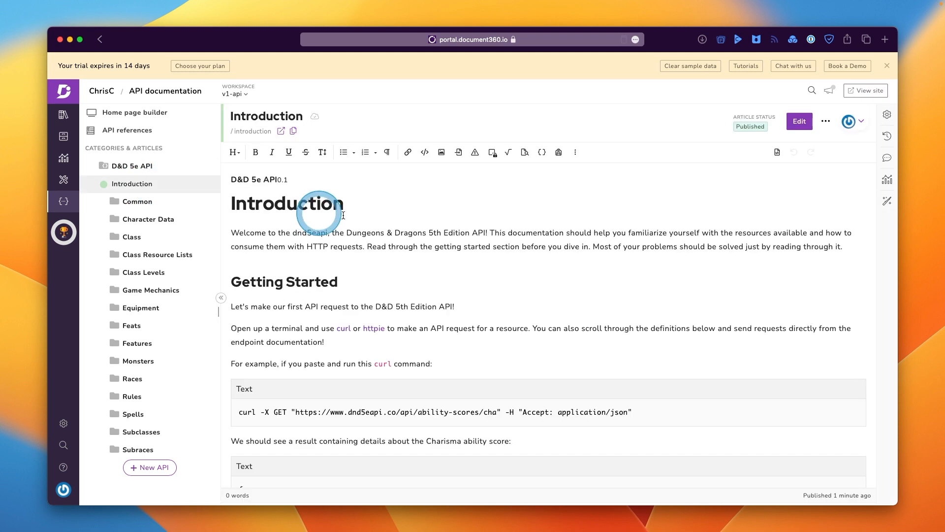
Step: Start a new API reference with CI/CD Flow as its source and copy the generated d360 commands
left_click(880, 121)
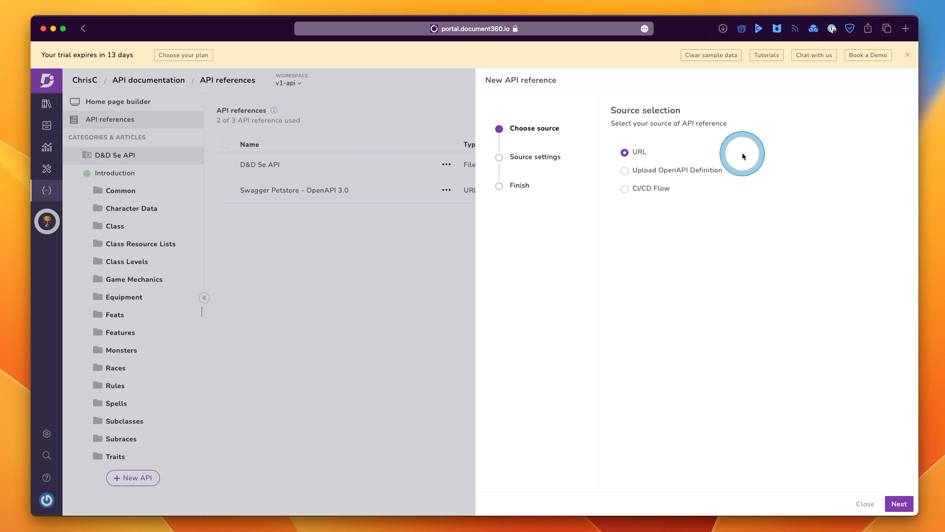
left_click(653, 190)
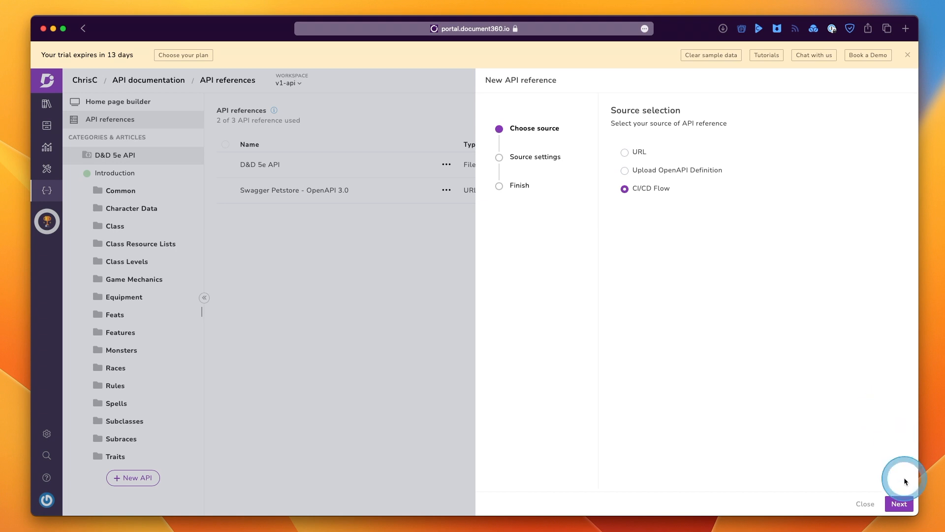
left_click(900, 504)
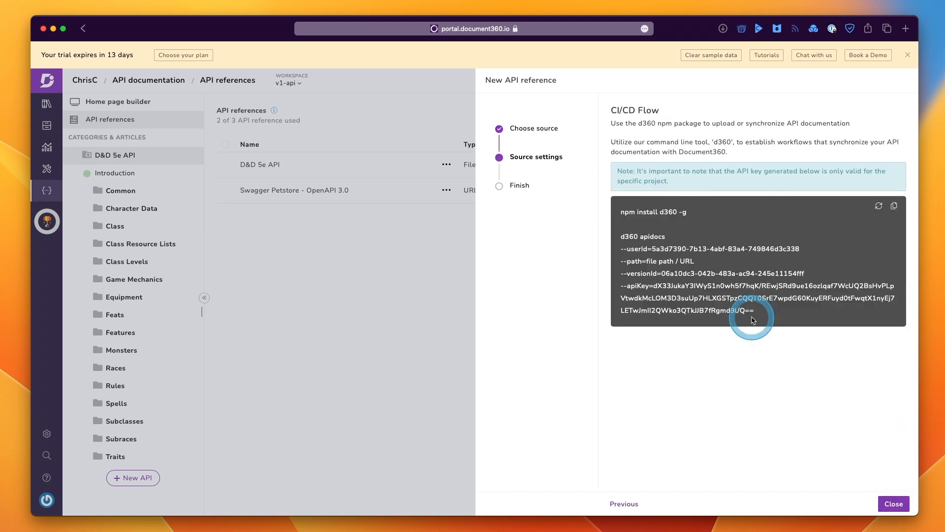
left_click(895, 207)
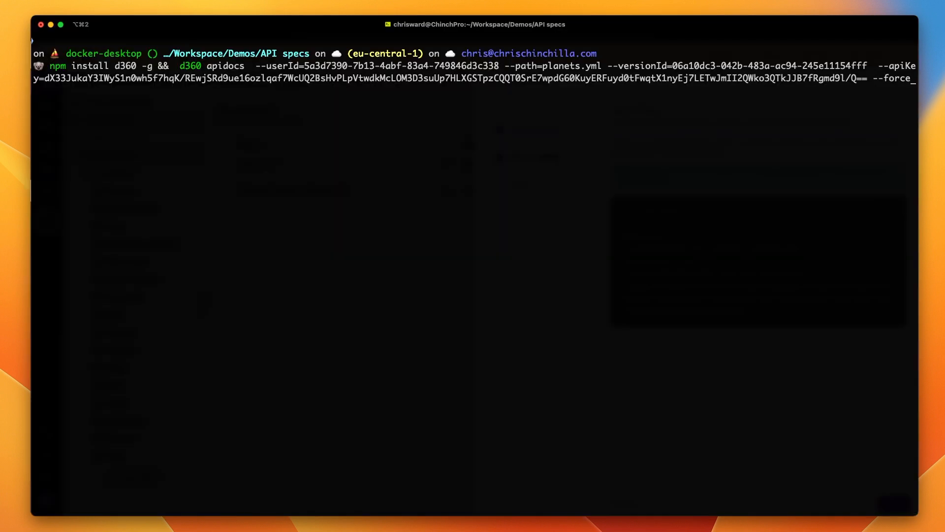
Step: In the terminal, check the --path=planets.yml and --force options, then run the d360 install and apidocs import command
left_click_drag(602, 66, 511, 68)
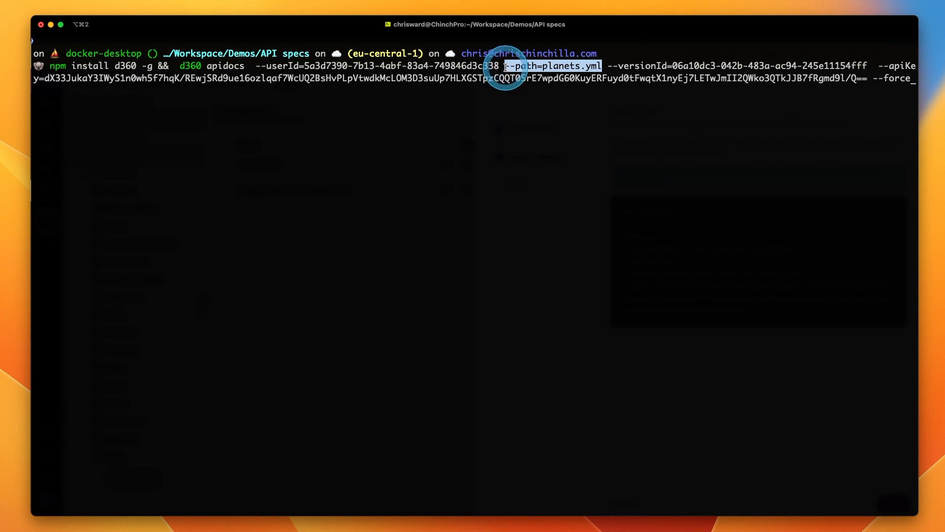
left_click(726, 76)
left_click_drag(911, 79, 872, 79)
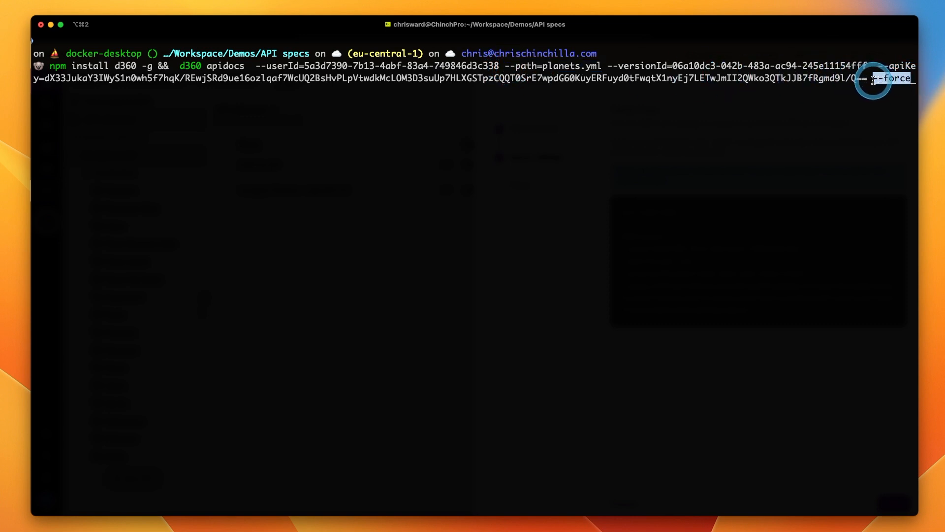
left_click(866, 108)
key("Return")
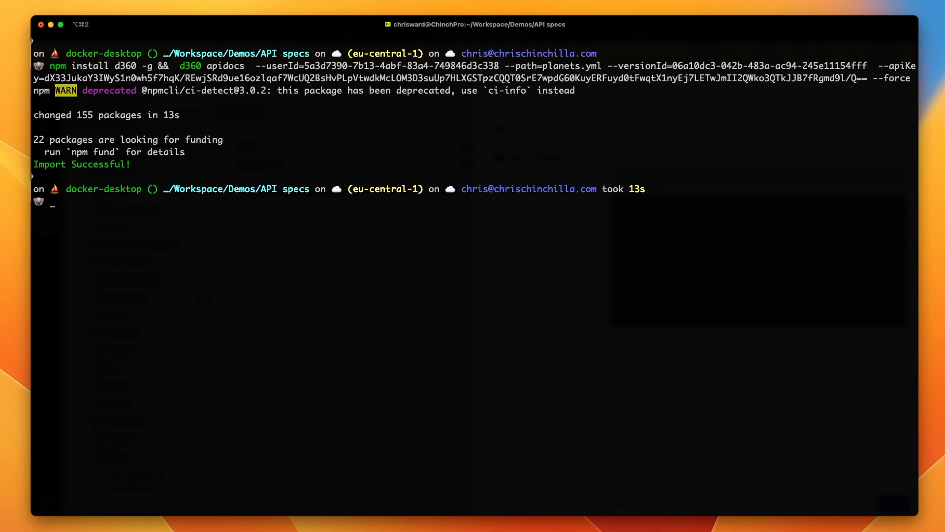
Step: Switch back to Document360, close the new API reference form, refresh the API references list, and publish Planets and Webhooks Demo API
key("super+Tab")
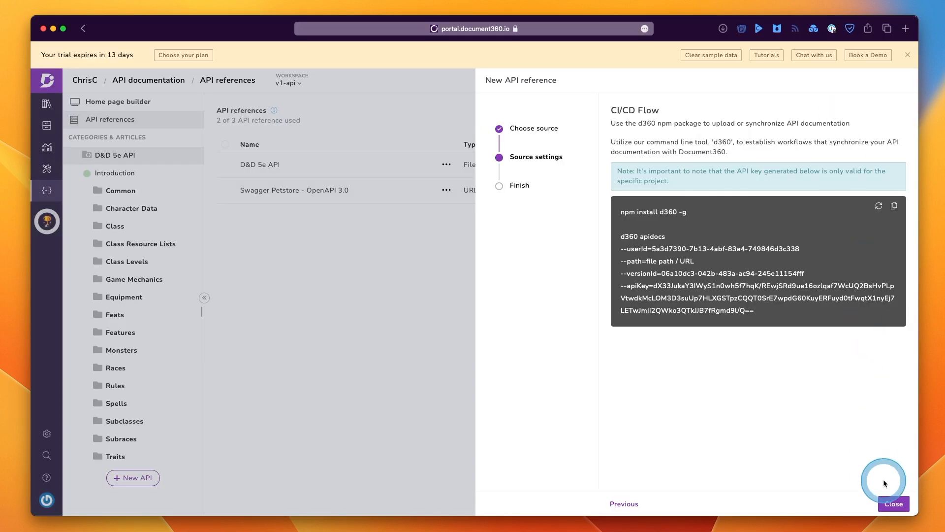
left_click(893, 504)
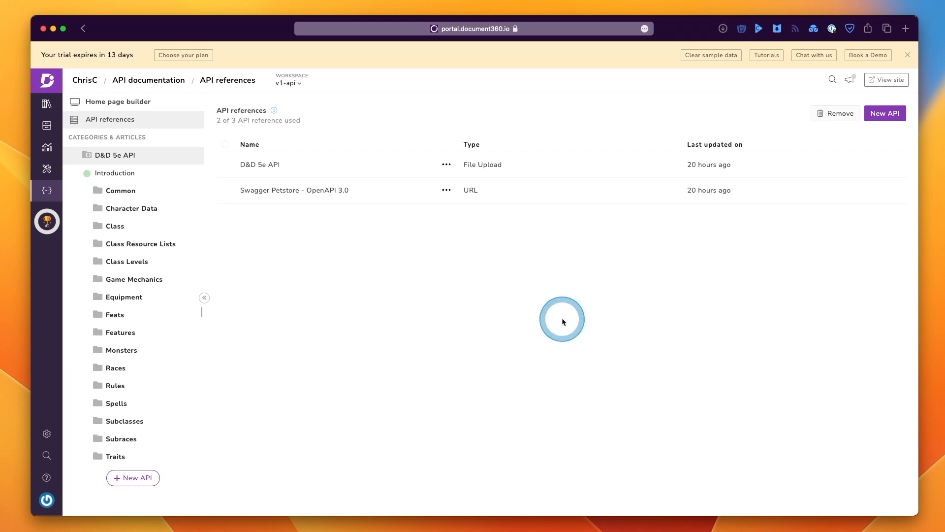
left_click(116, 120)
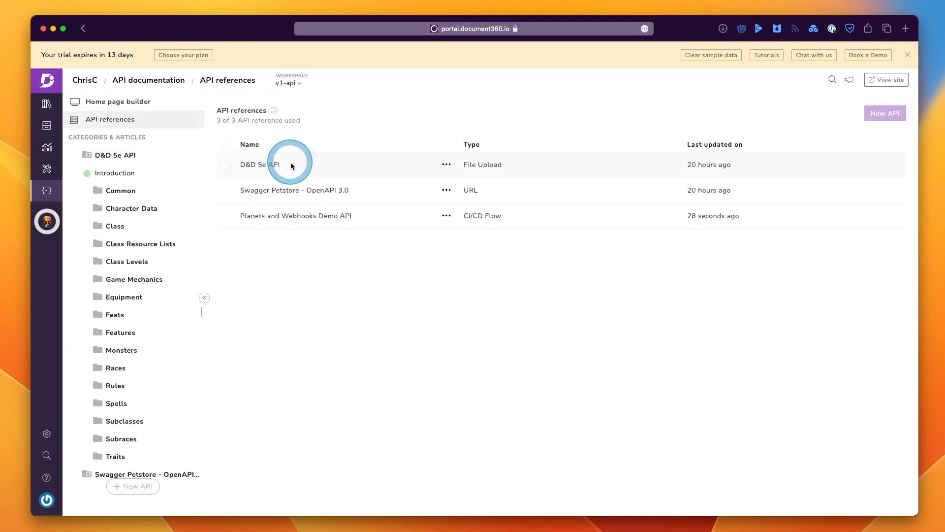
left_click(293, 217)
left_click(447, 216)
left_click(454, 254)
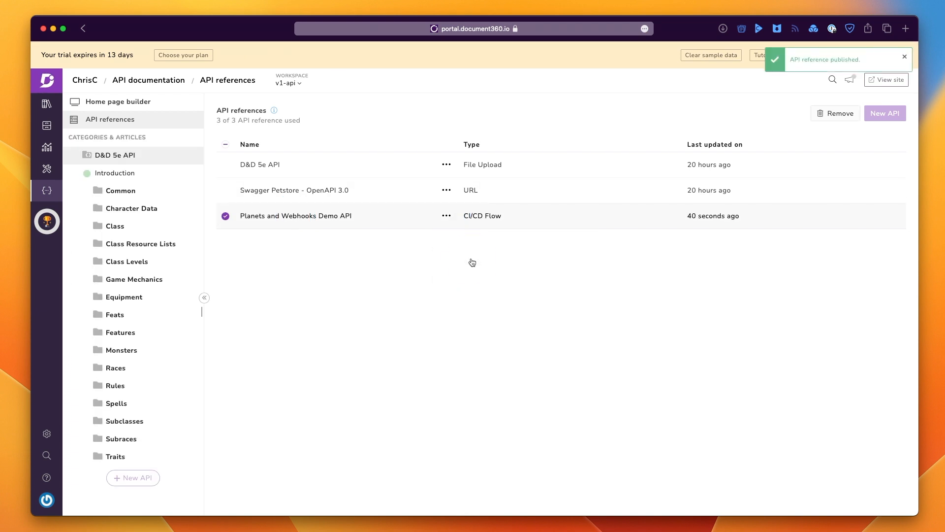
Step: Browse the published Planets and Webhooks Demo API, opening its planets category and the List all planets article
left_click(73, 156)
left_click(114, 191)
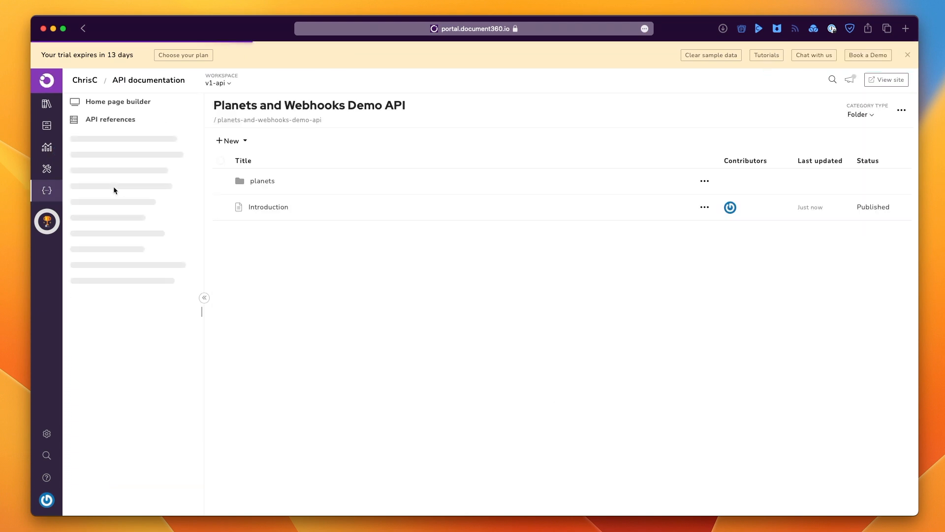
left_click(109, 175)
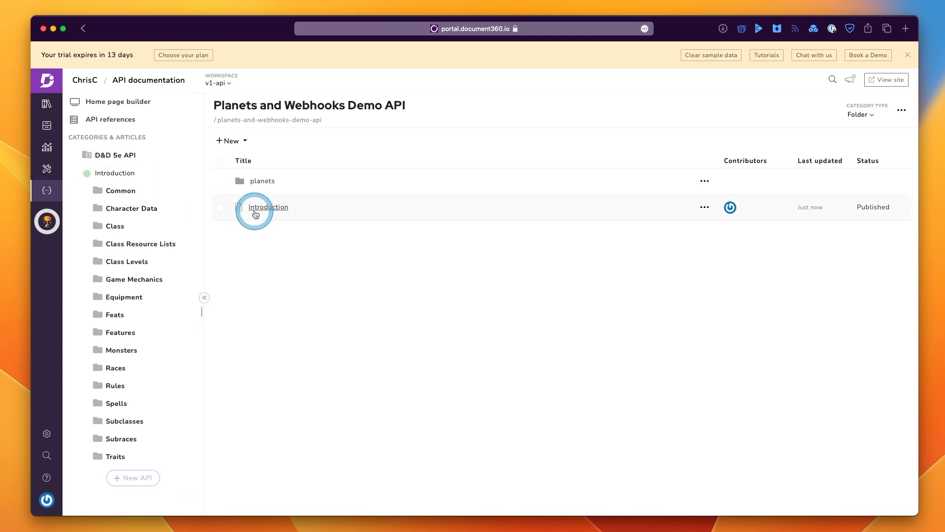
left_click(256, 209)
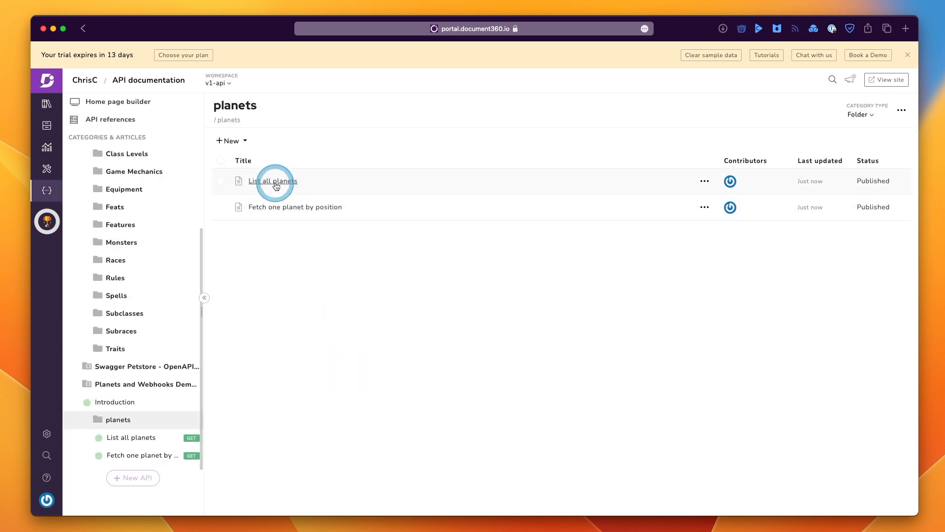
left_click(274, 181)
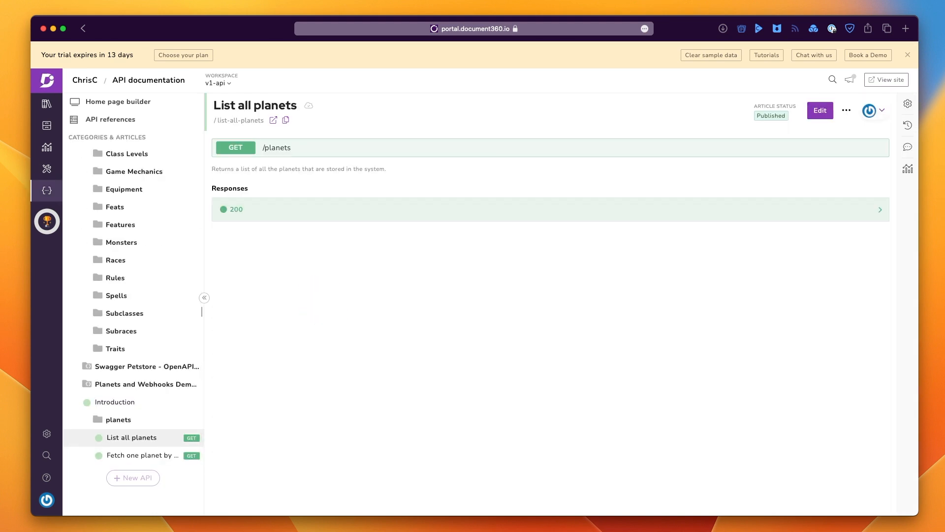
left_click(918, 450)
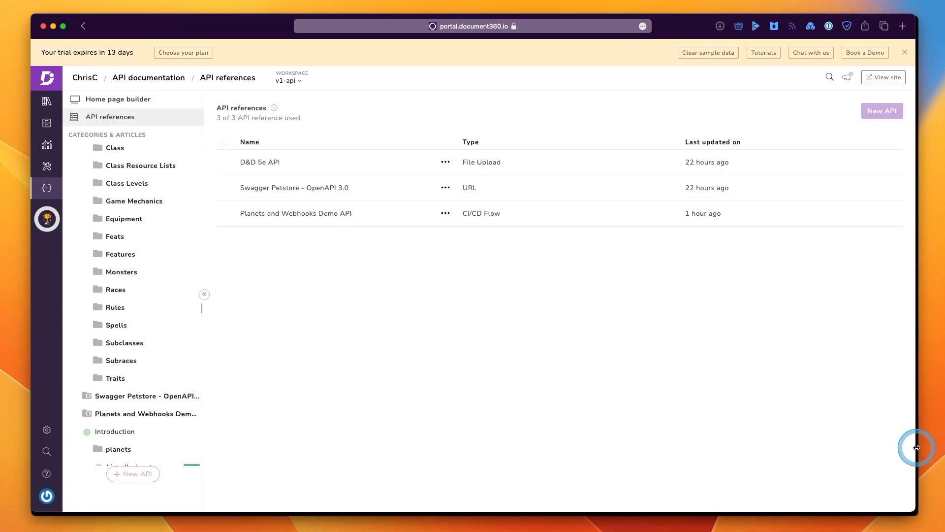
Step: Switch to the code editor and look through the dnd.json specification's description, tags and paths
left_click_drag(917, 448, 918, 447)
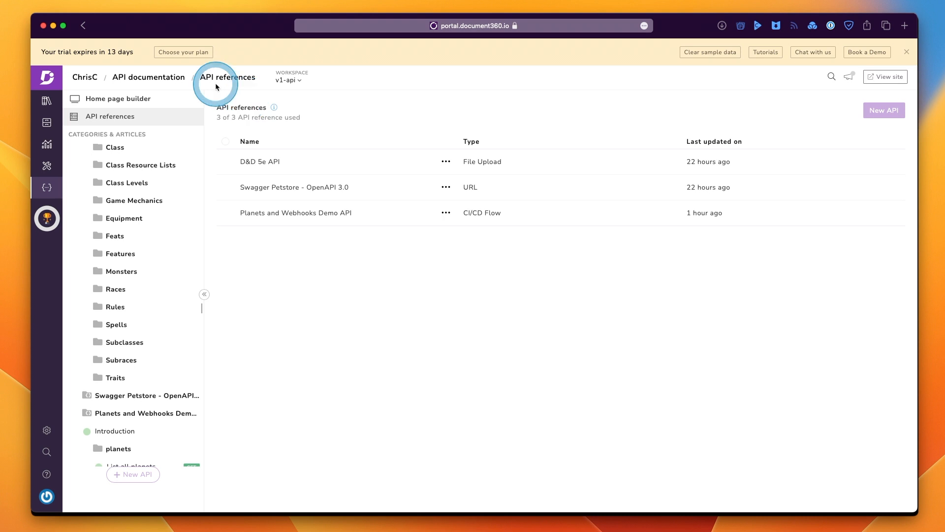
key("super+Tab")
left_click(388, 188)
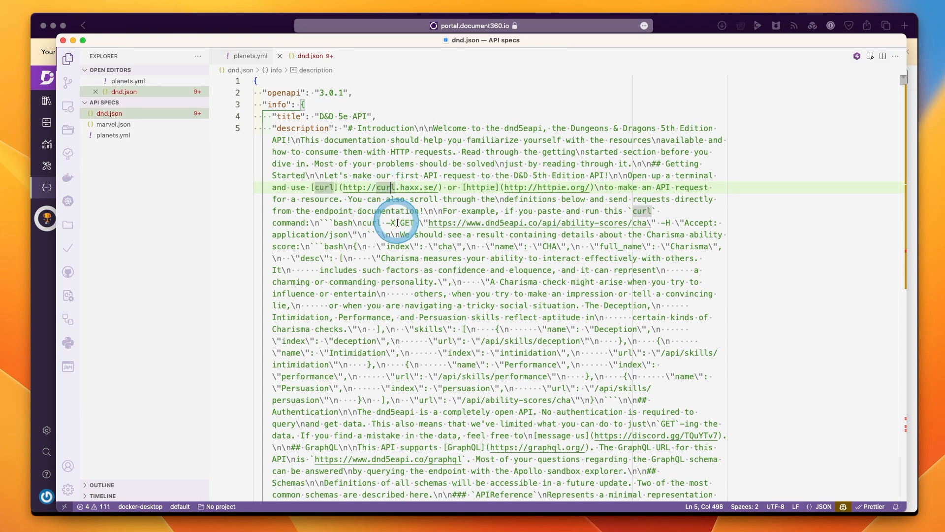
scroll(396, 220, "down", 20)
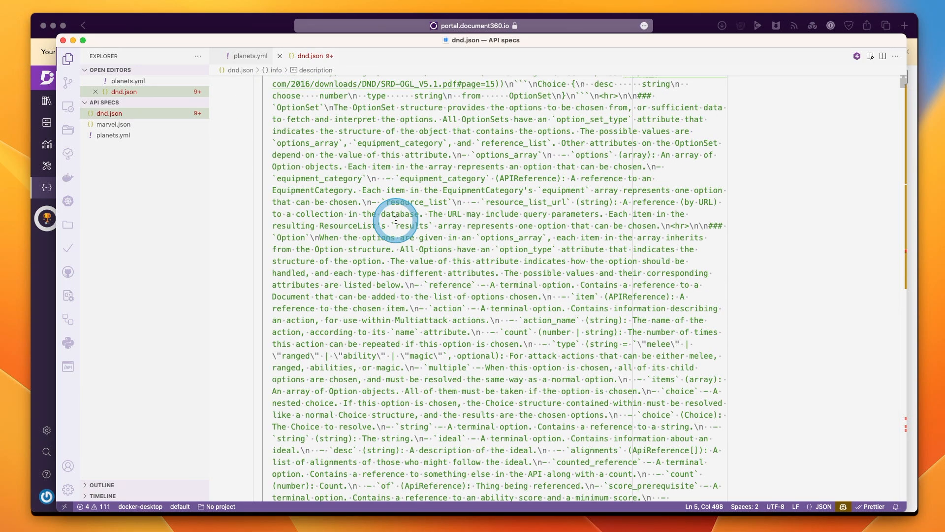
scroll(396, 220, "up", 10)
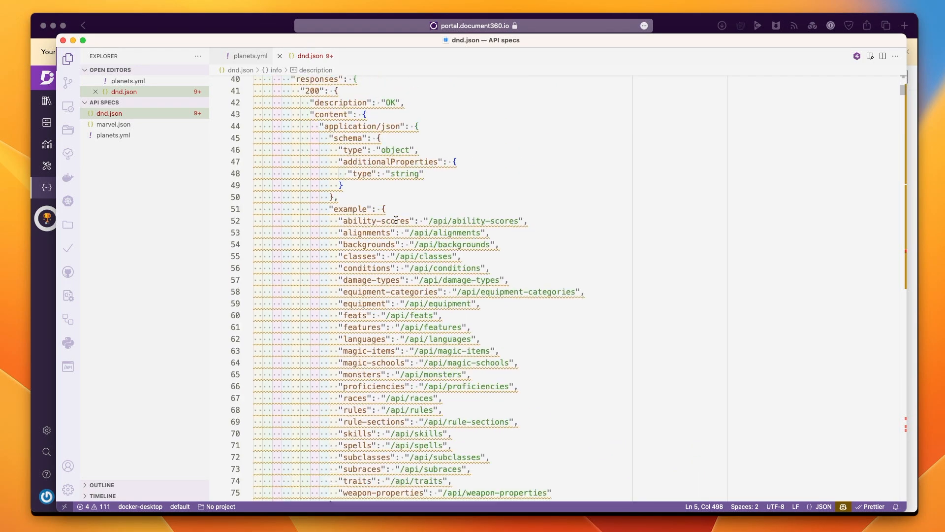
scroll(396, 220, "up", 8)
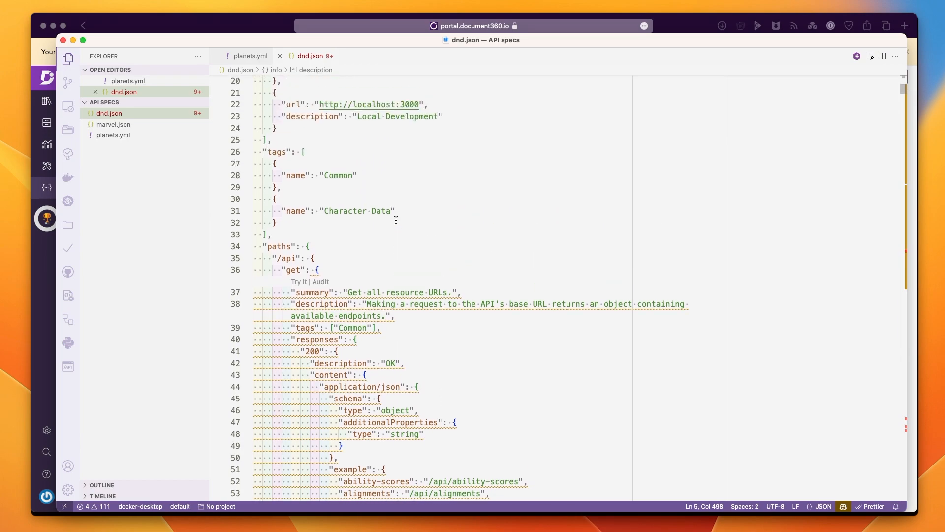
scroll(396, 220, "up", 15)
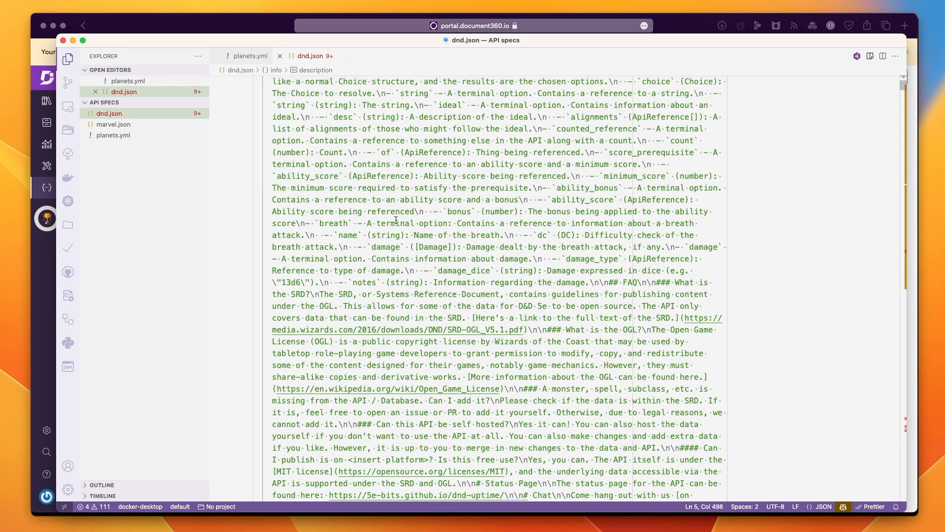
left_click(389, 219)
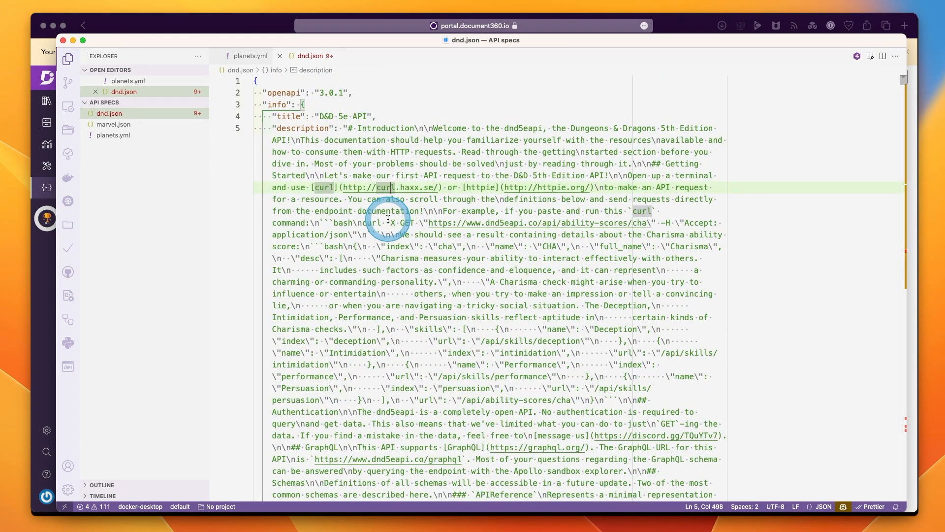
Step: In the info section of dnd.json, change the API title to "D&D SRD API"
left_click(434, 128)
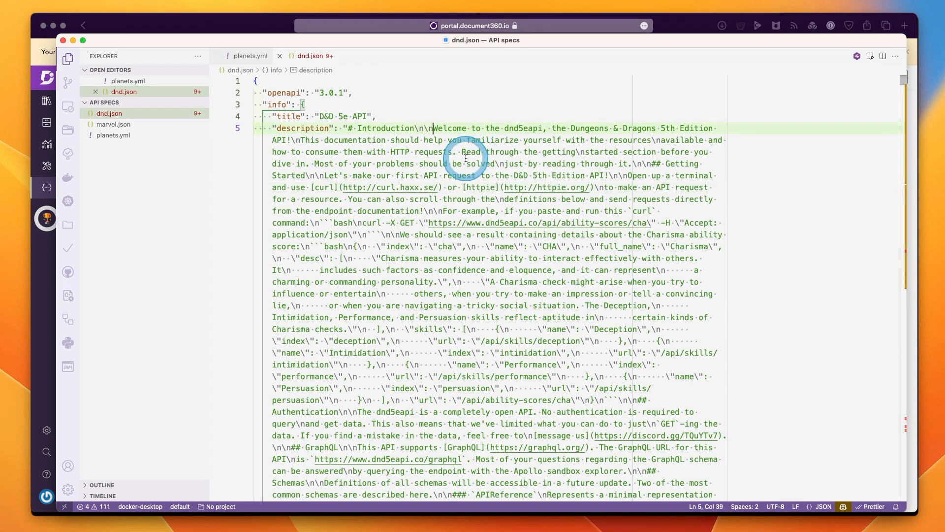
left_click(345, 116)
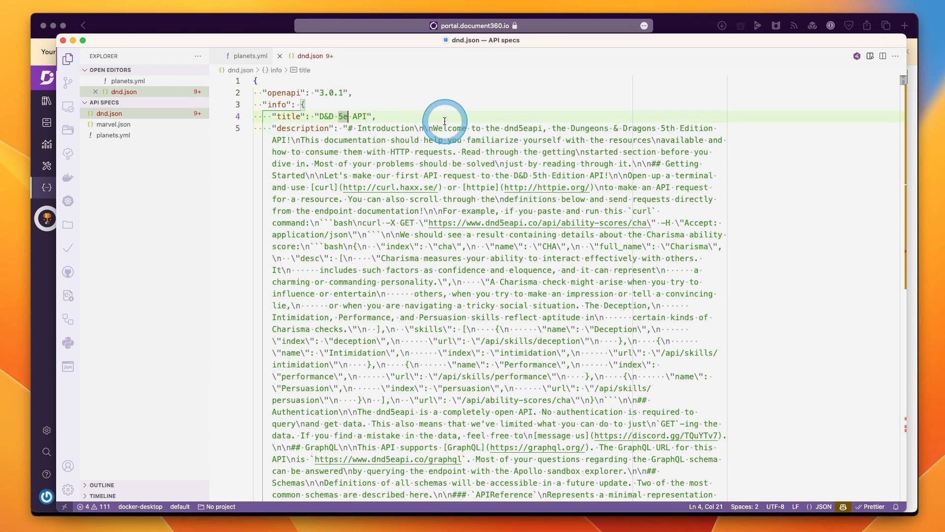
key("BackSpace")
key("BackSpace")
type("SRD")
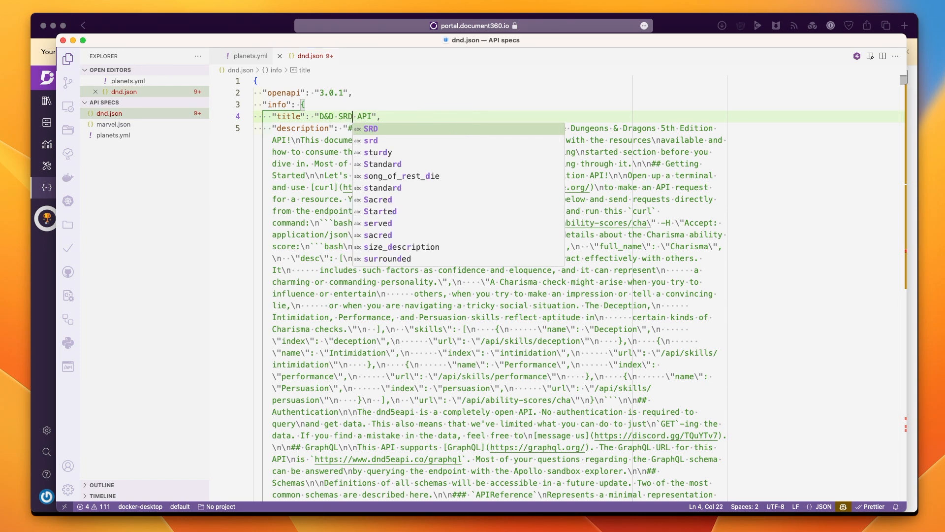
Step: Switch to Document360 and update the D&D 5e API reference with the edited dnd.json file, continuing past the import alerts
left_click(269, 27)
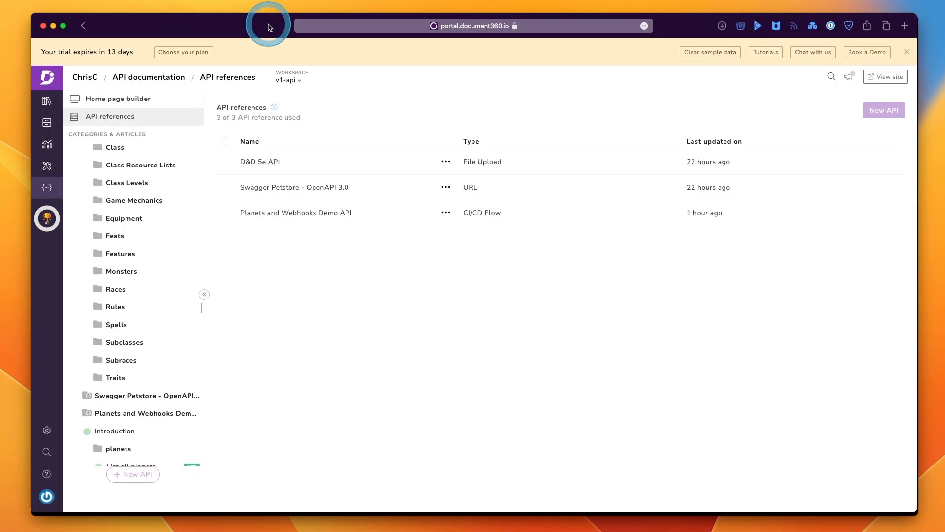
left_click(268, 159)
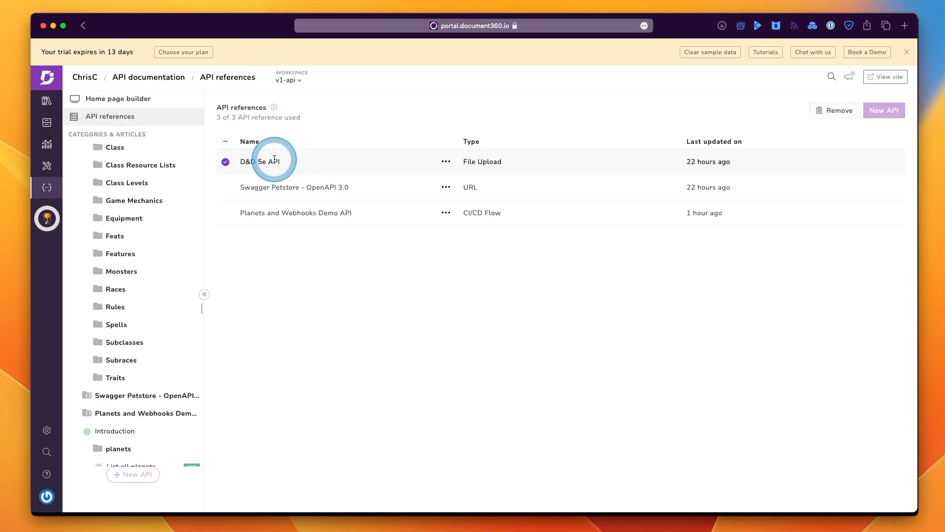
left_click(445, 162)
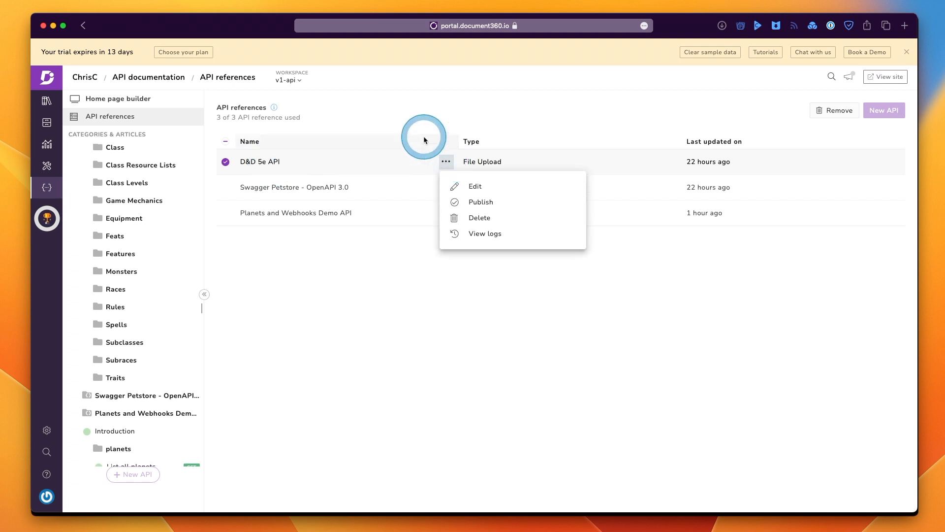
left_click(465, 186)
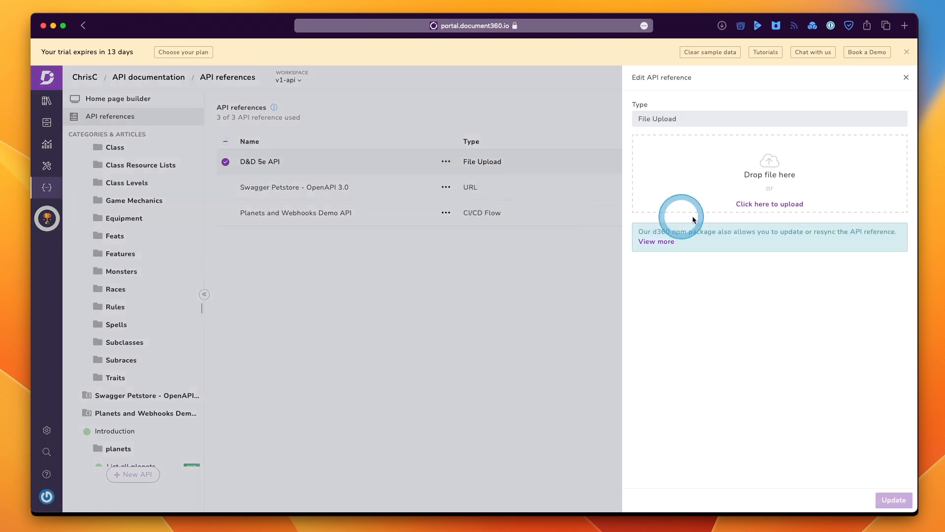
left_click(749, 206)
left_click(282, 93)
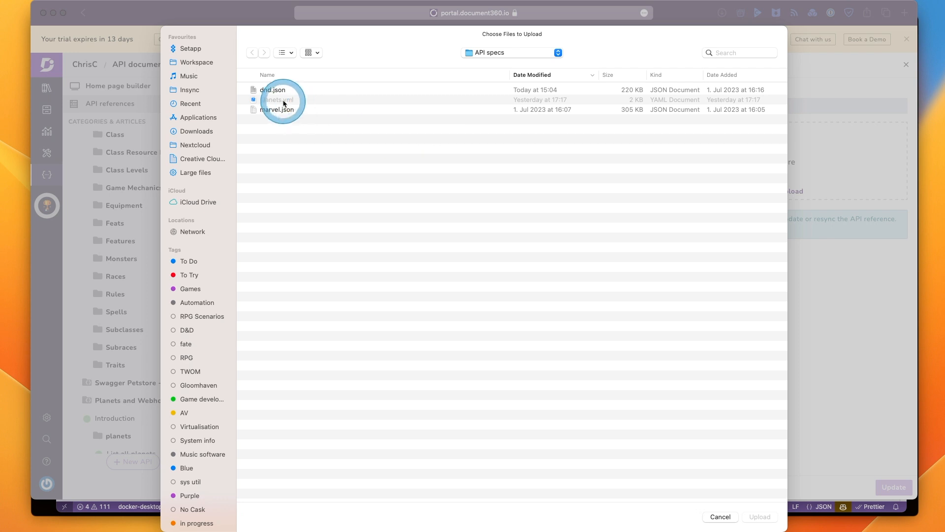
left_click(282, 92)
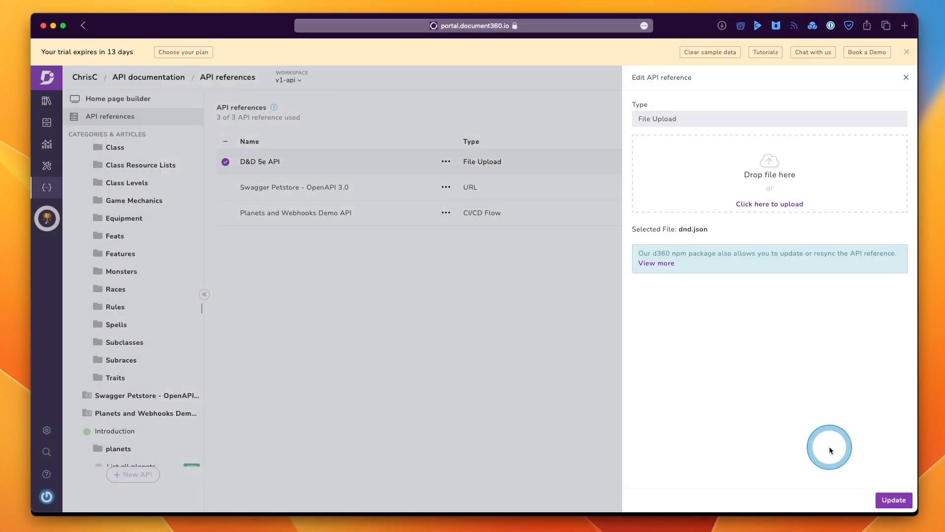
left_click(895, 499)
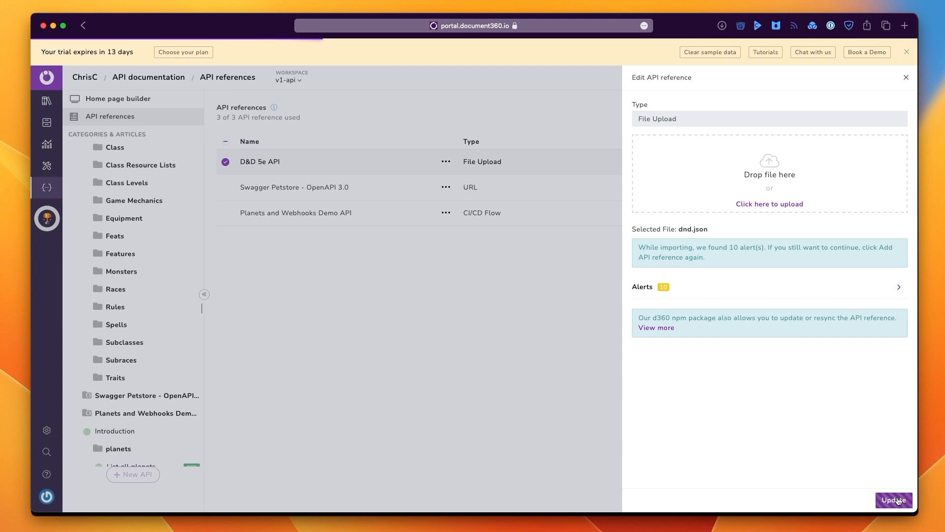
left_click(894, 499)
Step: Publish the updated D&D 5e API reference
left_click(434, 208)
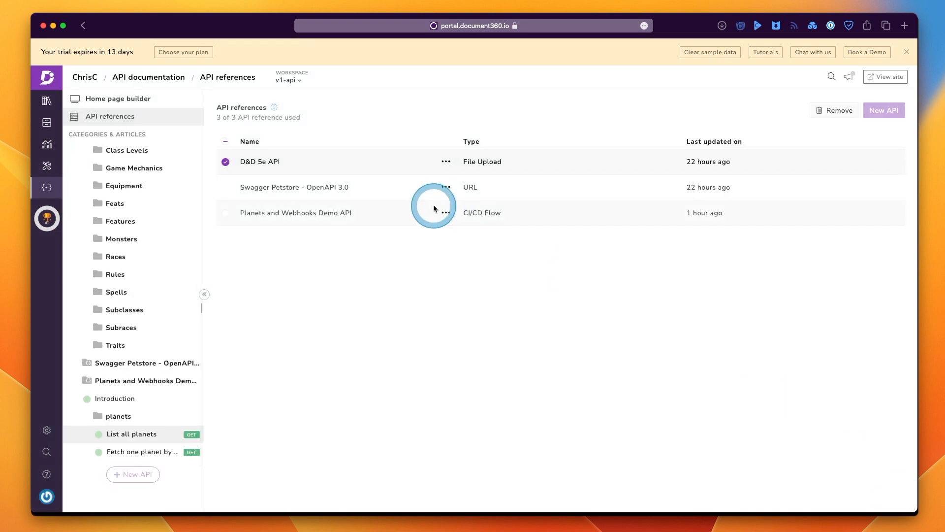
left_click(446, 161)
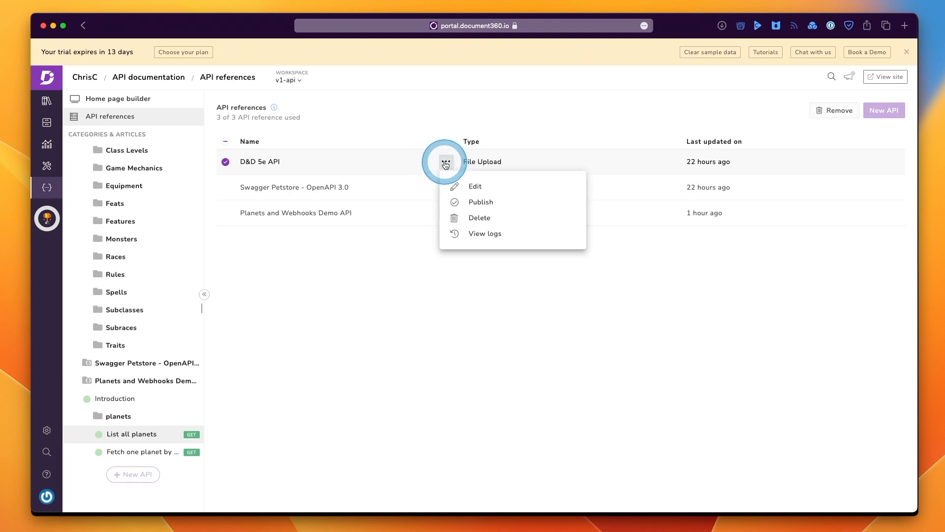
left_click(471, 203)
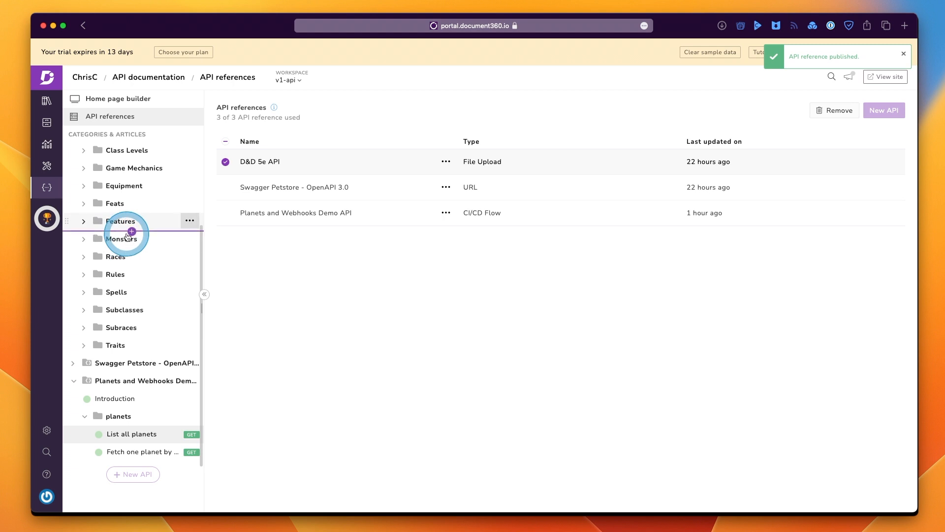
scroll(127, 236, "up", 5)
left_click(119, 171)
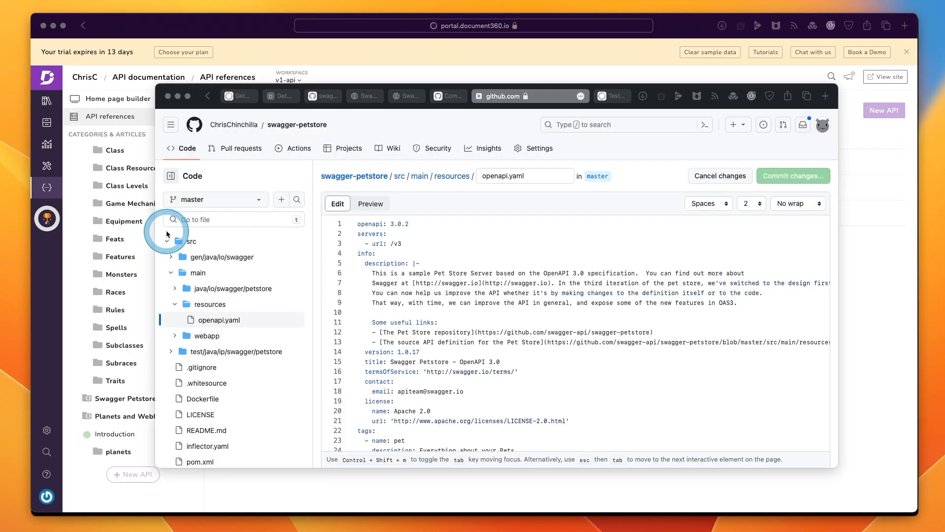
Step: In swagger-petstore's openapi.yaml on GitHub, set the openapi version to 3.0.3 and remove "sample" from the description's first sentence
left_click(432, 227)
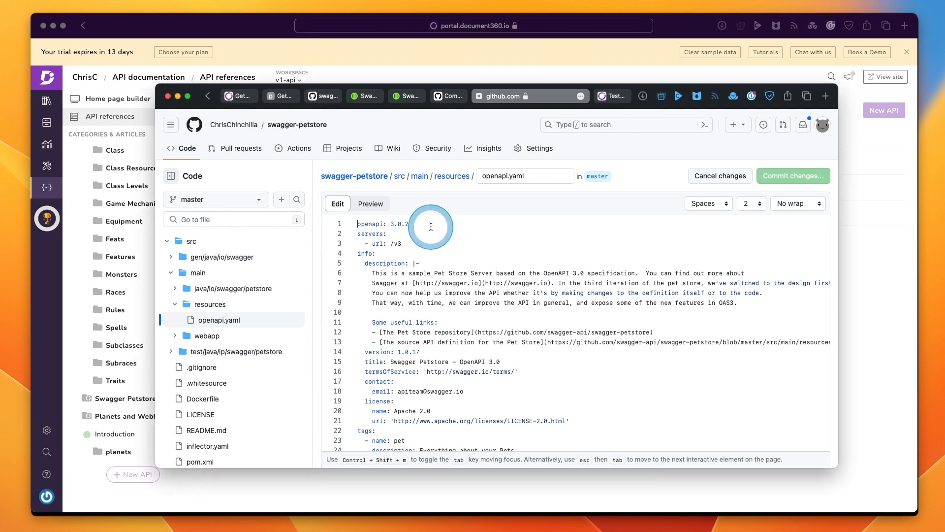
key("BackSpace")
type("3")
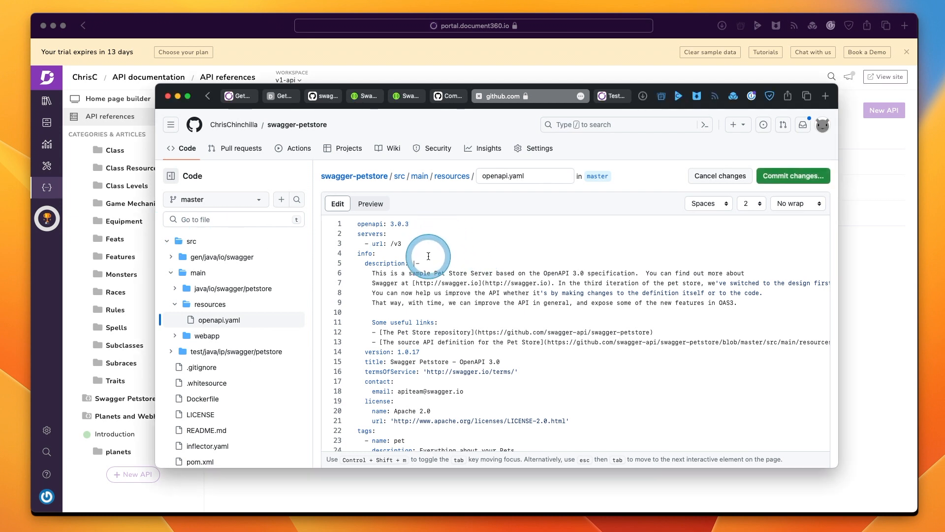
double_click(420, 273)
key("BackSpace")
key("BackSpace")
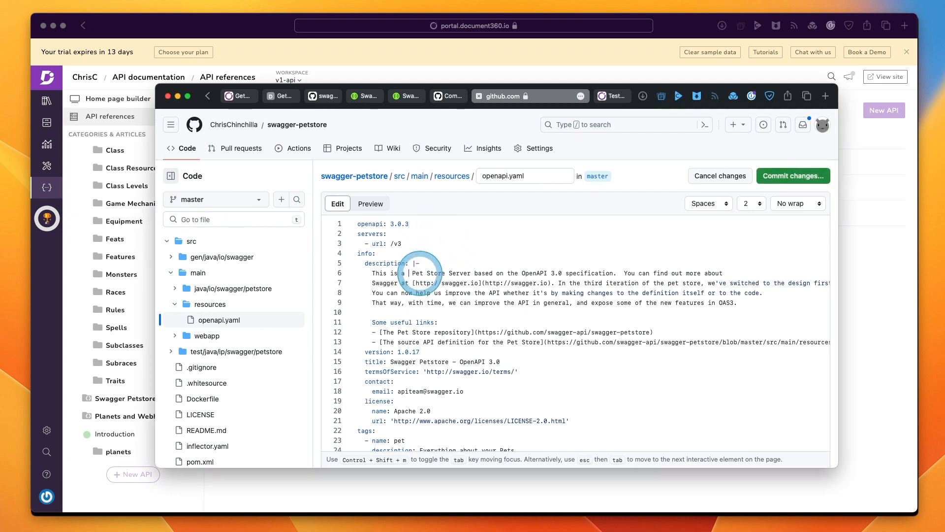
Step: Commit the openapi.yaml changes directly to the master branch with the message "Update openapi.yaml"
left_click(776, 180)
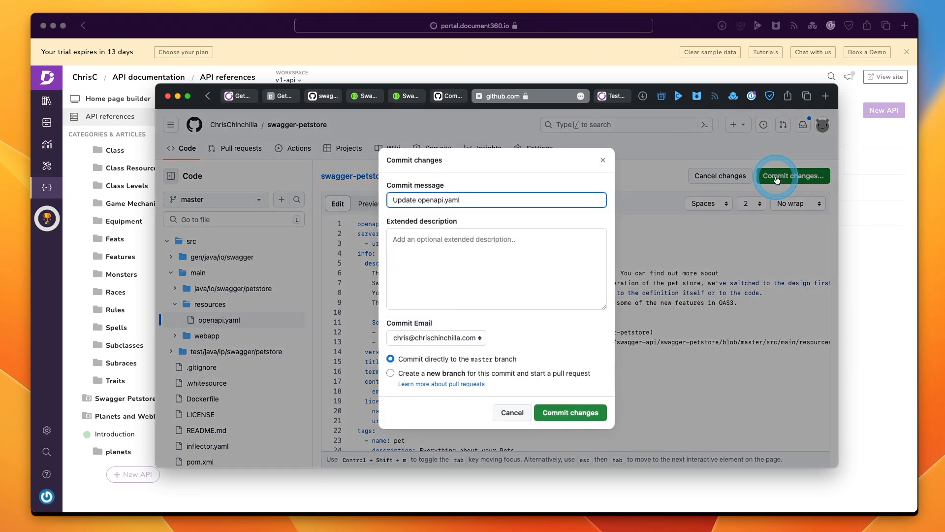
left_click(537, 378)
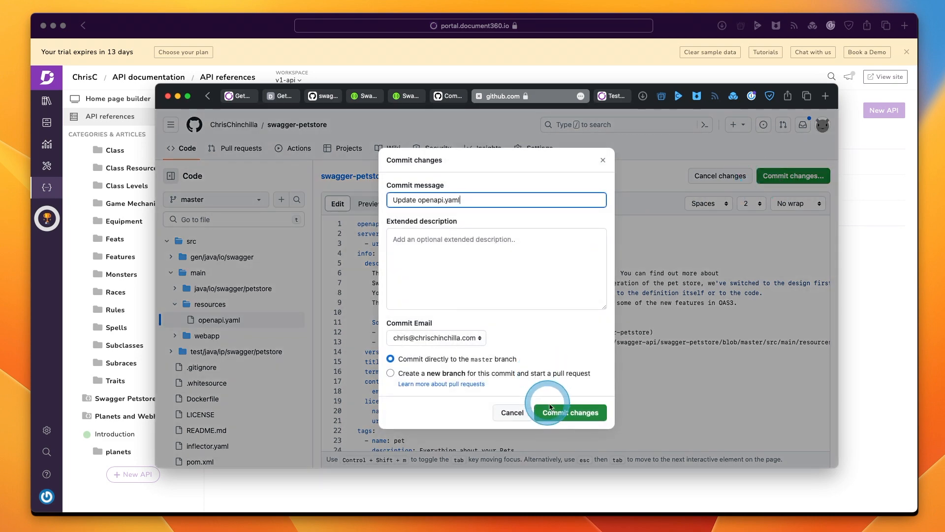
left_click(565, 416)
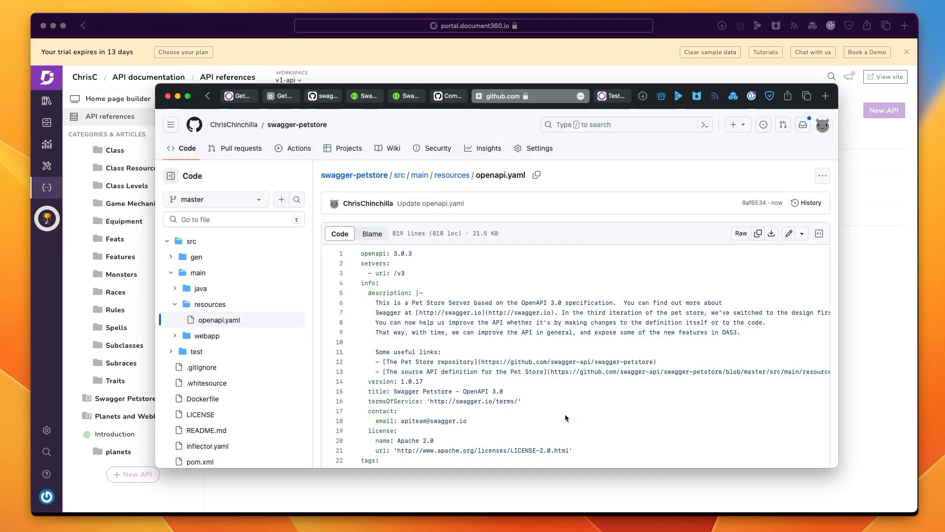
Step: Open the raw version of openapi.yaml, copy its URL, and switch back to Document360
left_click(740, 235)
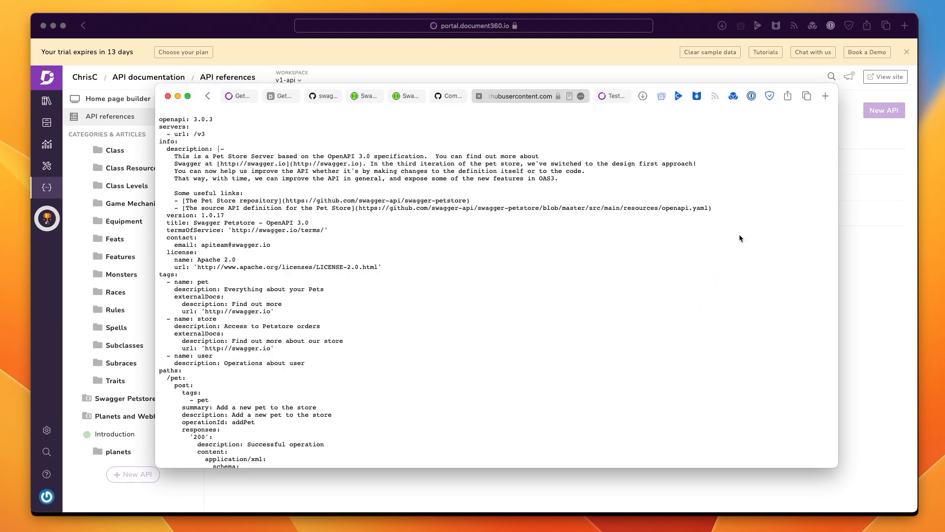
left_click(515, 96)
left_click(470, 62)
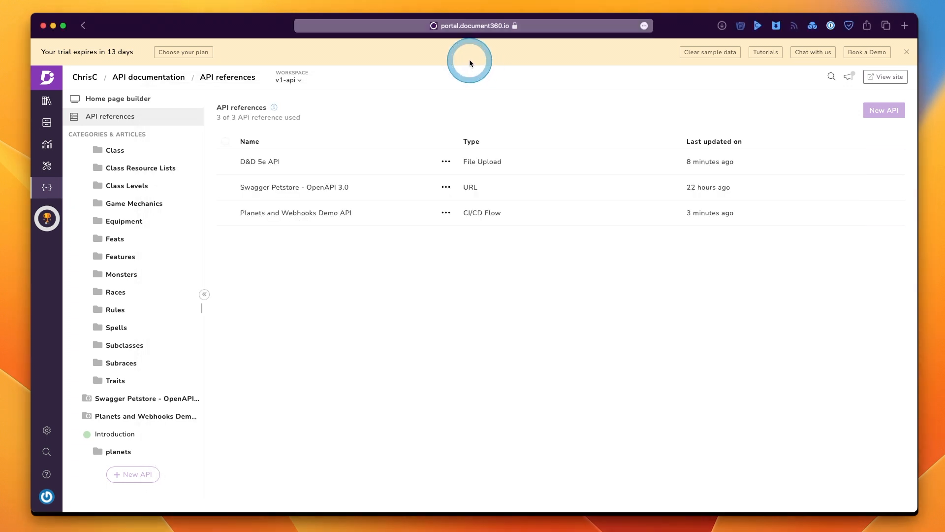
Step: Update the Swagger Petstore - OpenAPI 3.0 reference with the fork's raw GitHub URL ending in swagger-petstore/master/src/main/resources/openapi.yaml, continuing past the server-variables warning
left_click(446, 187)
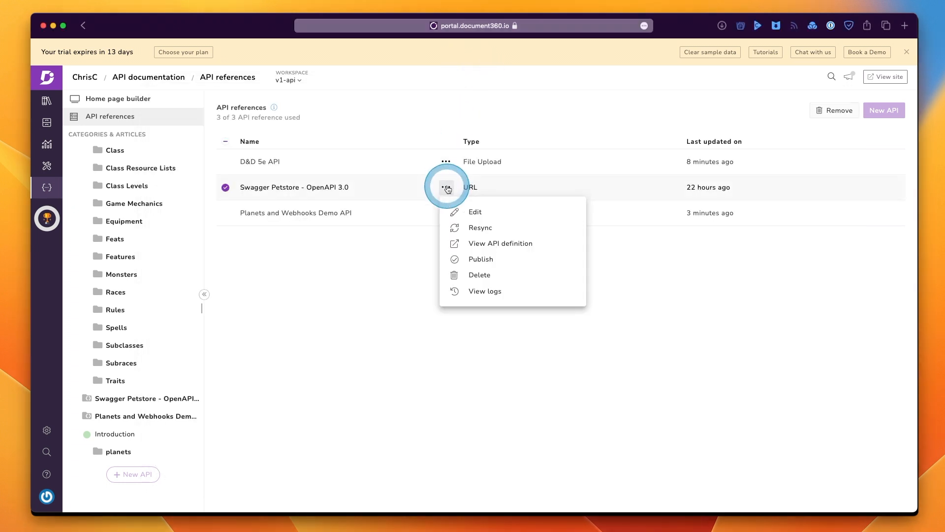
left_click(475, 214)
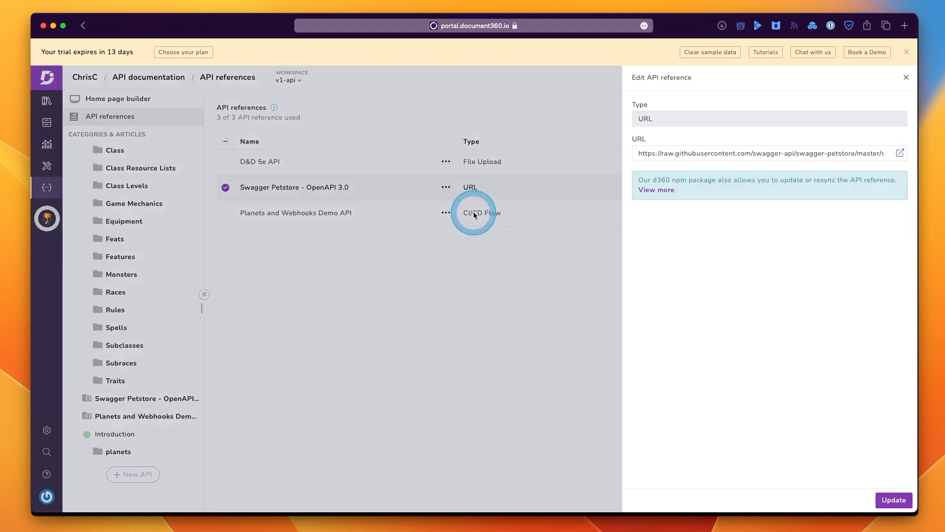
triple_click(713, 152)
type("https://raw.githubusercontent.com/ChrisChinchilla/swagger-petstore/master/src/main/resources/openapi.yaml")
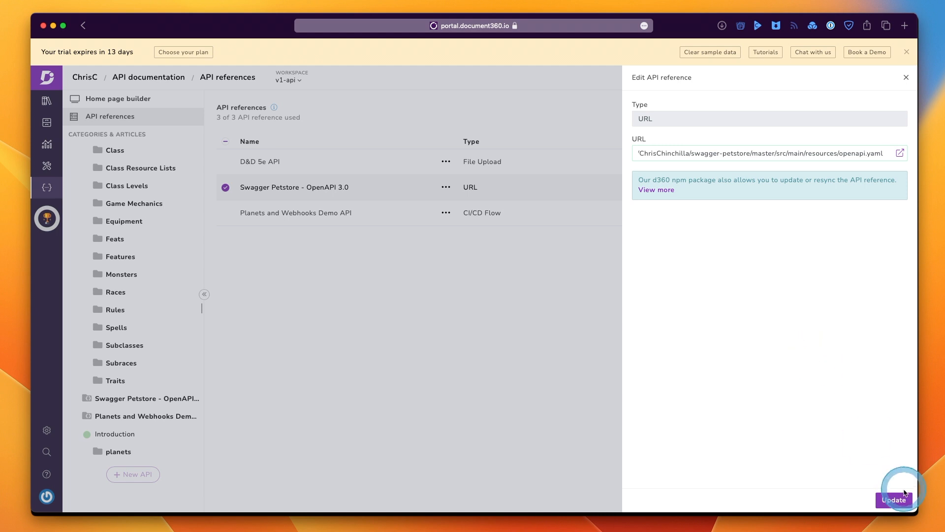
left_click(895, 499)
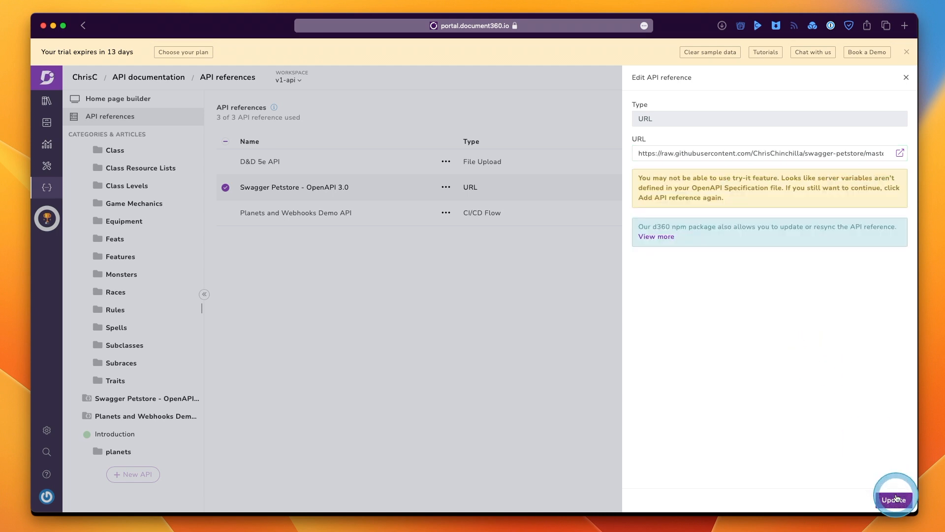
left_click(895, 499)
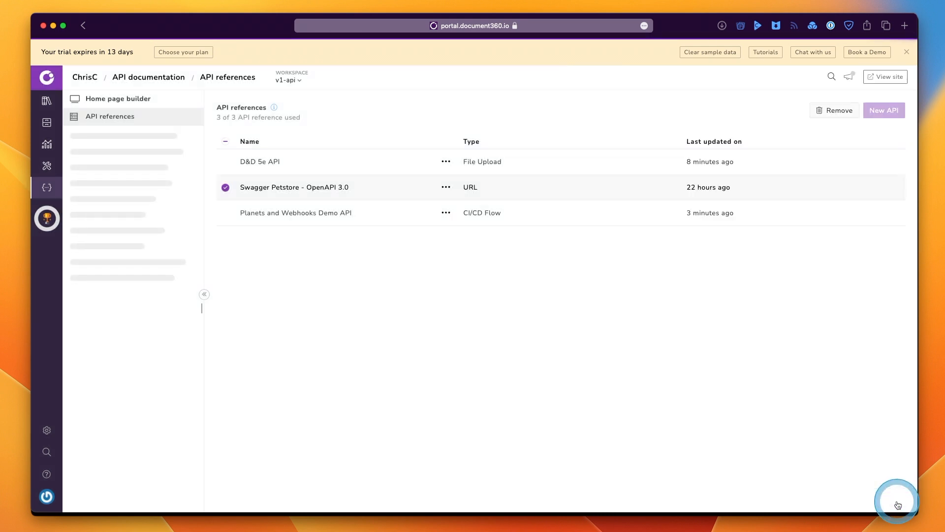
Step: Resync the Swagger Petstore - OpenAPI 3.0 reference from its existing URL and publish the updated reference
left_click(446, 187)
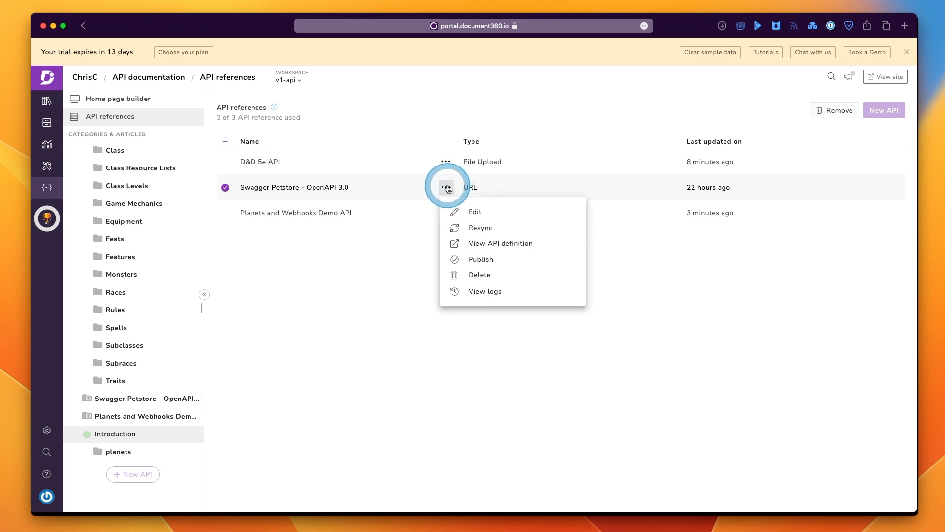
left_click(469, 230)
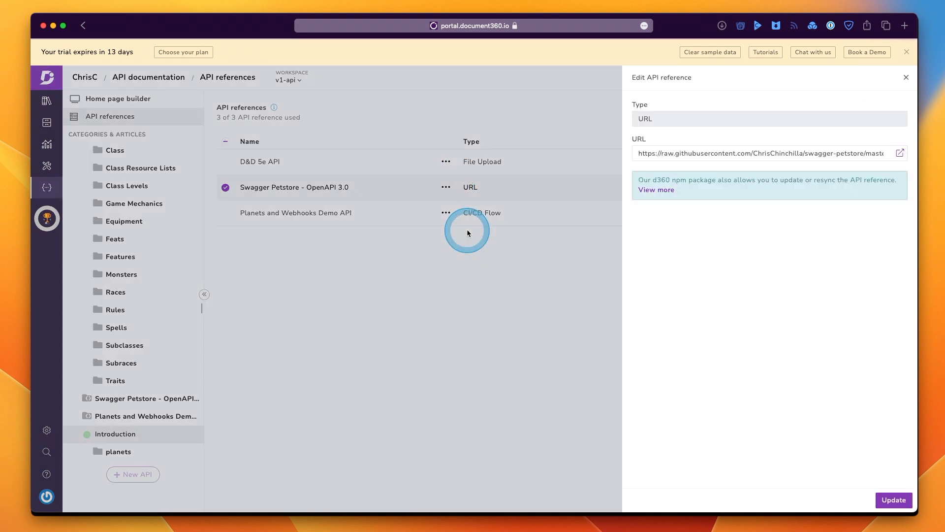
left_click(894, 499)
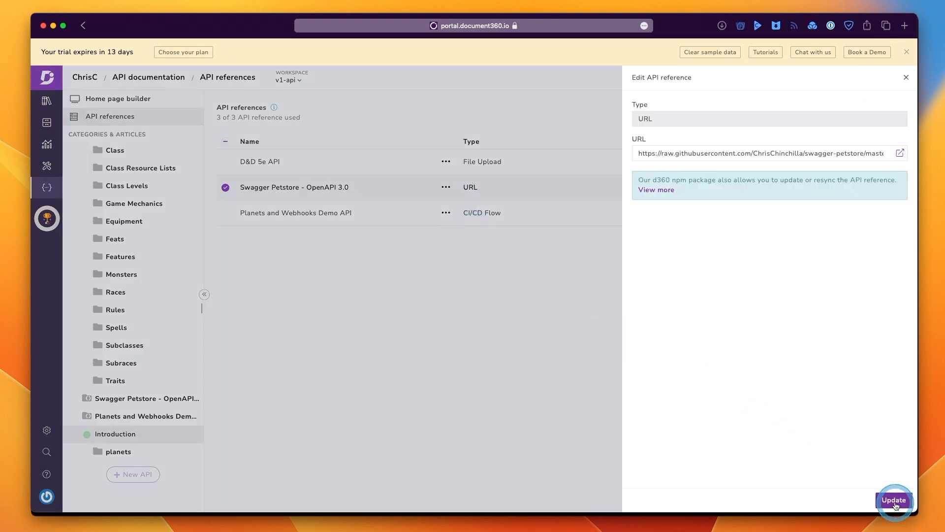
left_click(446, 187)
left_click(474, 259)
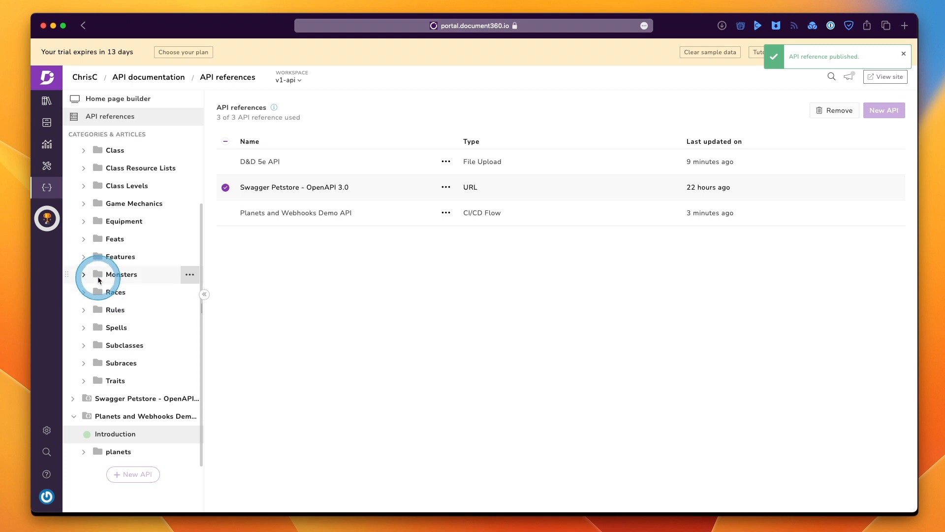
Step: Open the Swagger Petstore - OpenAPI 3.0 category and expand its tree to check the published content
left_click(106, 399)
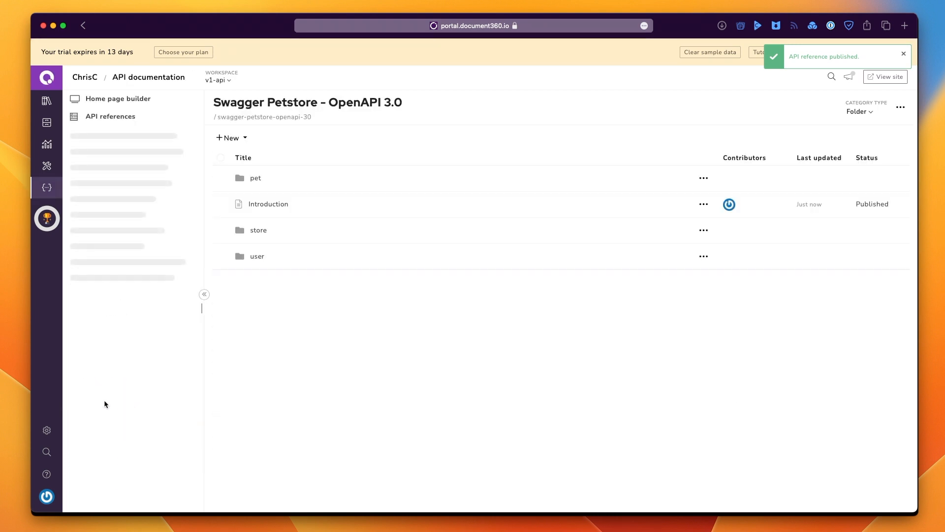
left_click_drag(105, 404, 103, 431)
left_click(73, 434)
scroll(138, 422, "down", 2)
left_click(108, 404)
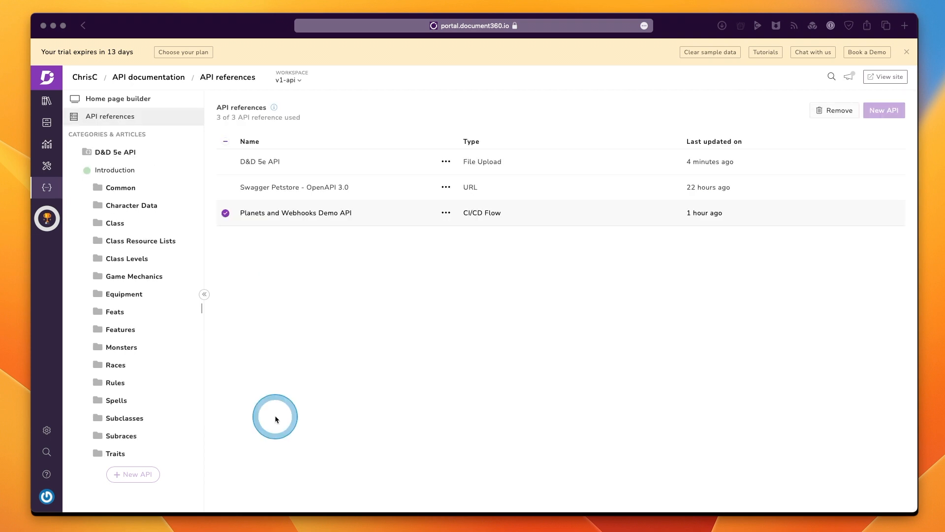
Step: Open the Planets and Webhooks Demo API reference for editing, reveal its d360 npm resync command and examine the API reference ID line
left_click(445, 215)
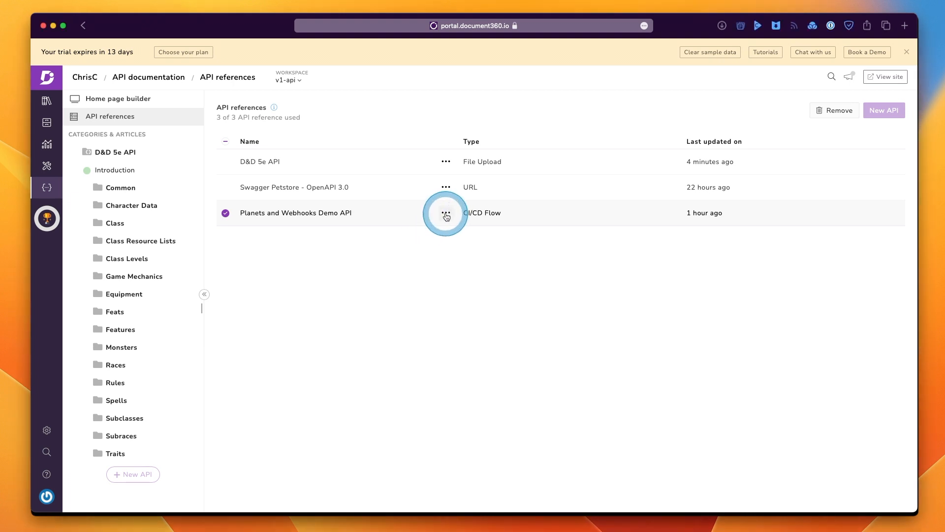
left_click(446, 214)
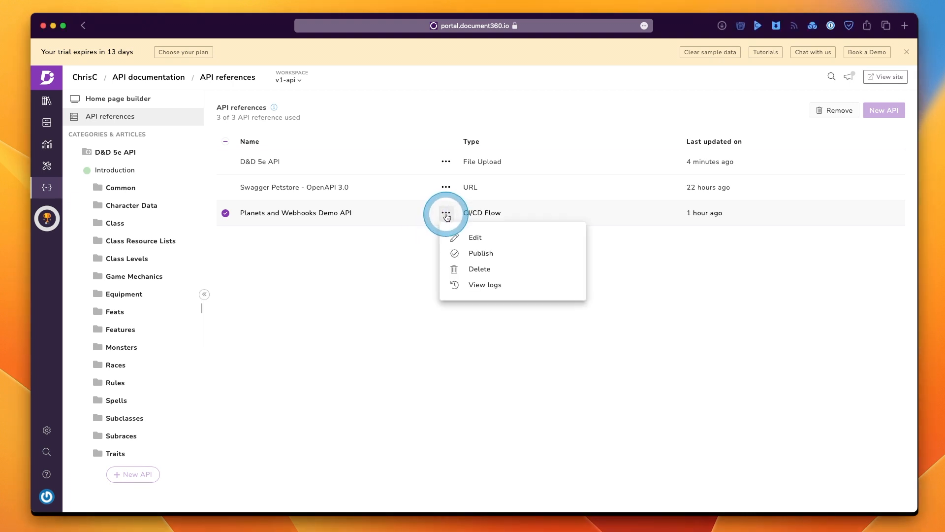
left_click(475, 237)
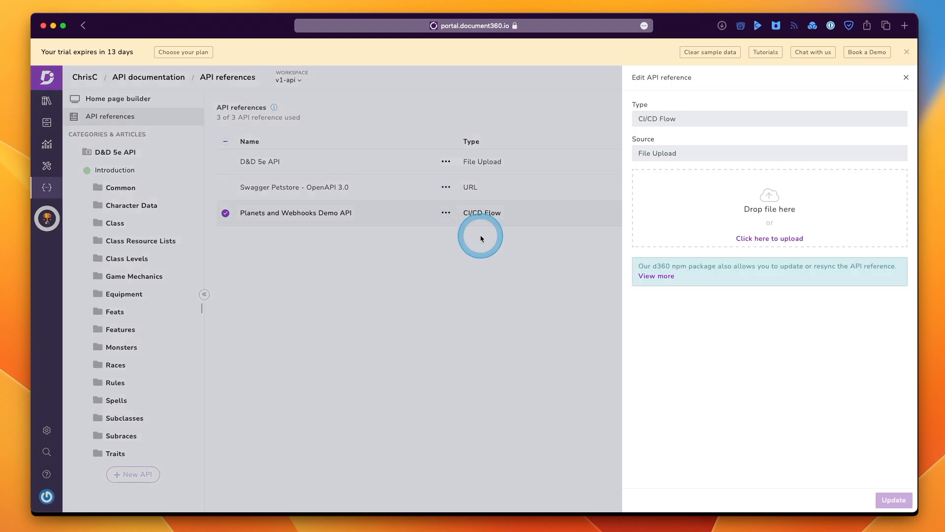
left_click(661, 280)
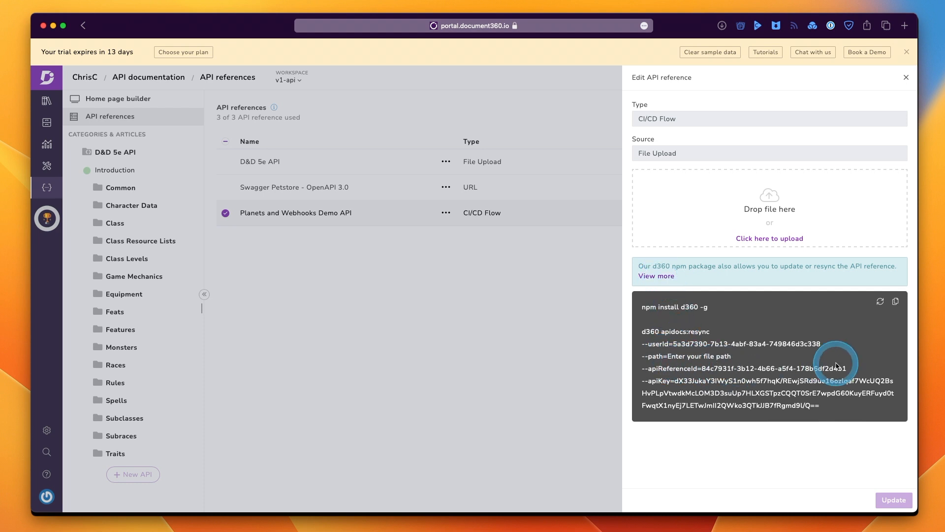
left_click_drag(848, 368, 636, 368)
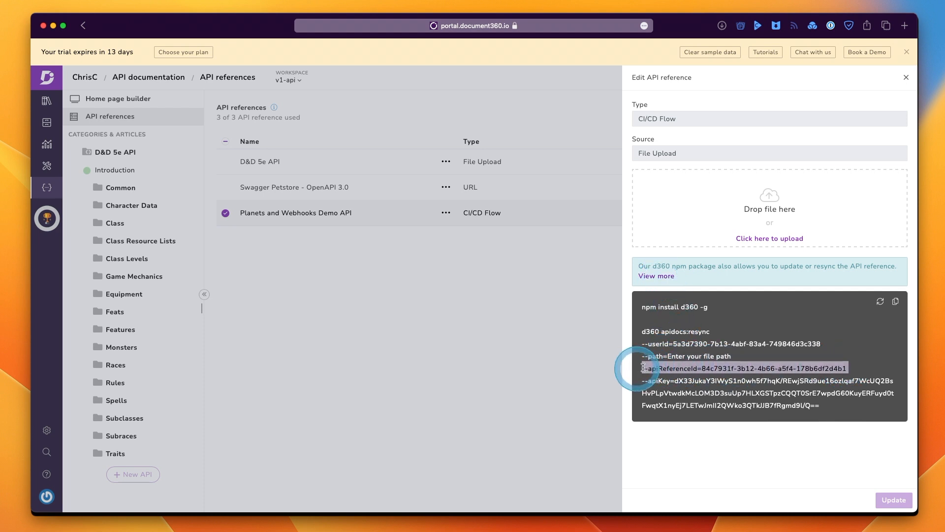
left_click(746, 452)
Step: Switch to the terminal and run d360 apidocs:resync with the user ID, path planets.yml, API reference ID, API key and --force
key("super+Tab")
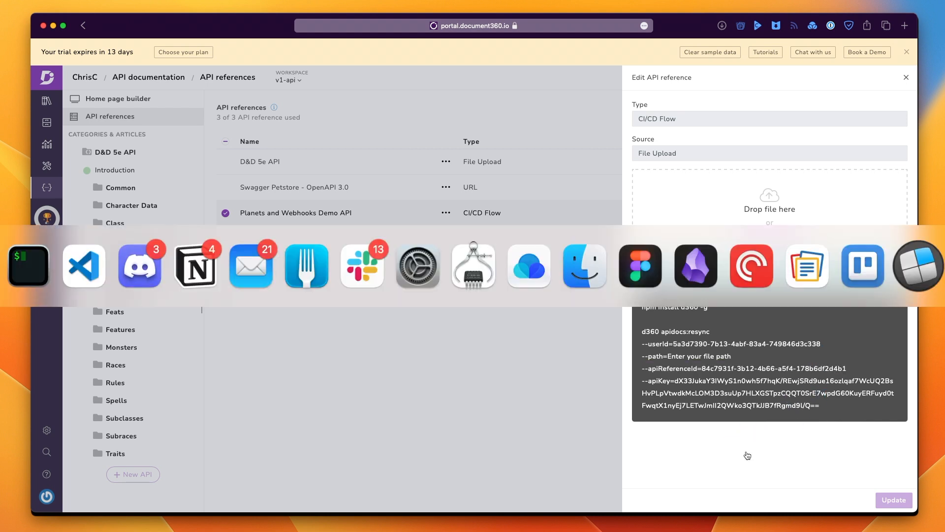
key("super+v")
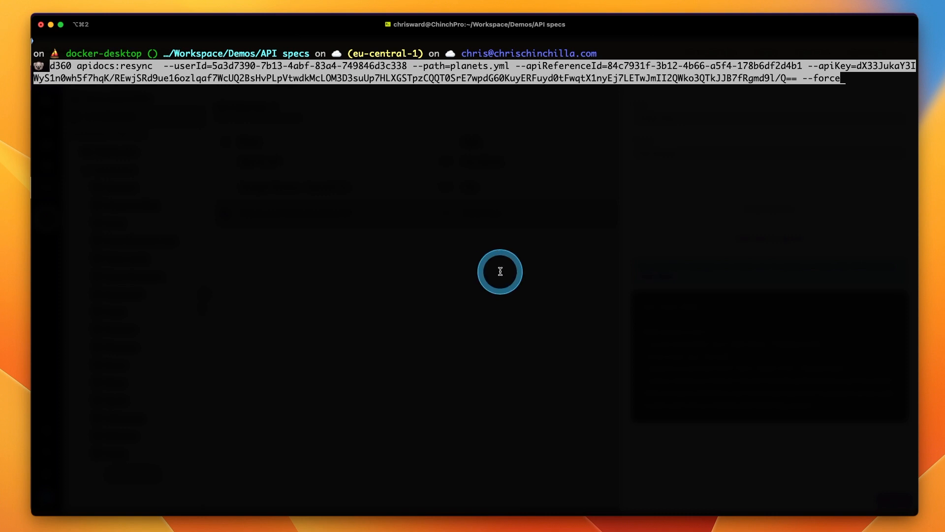
key("Return")
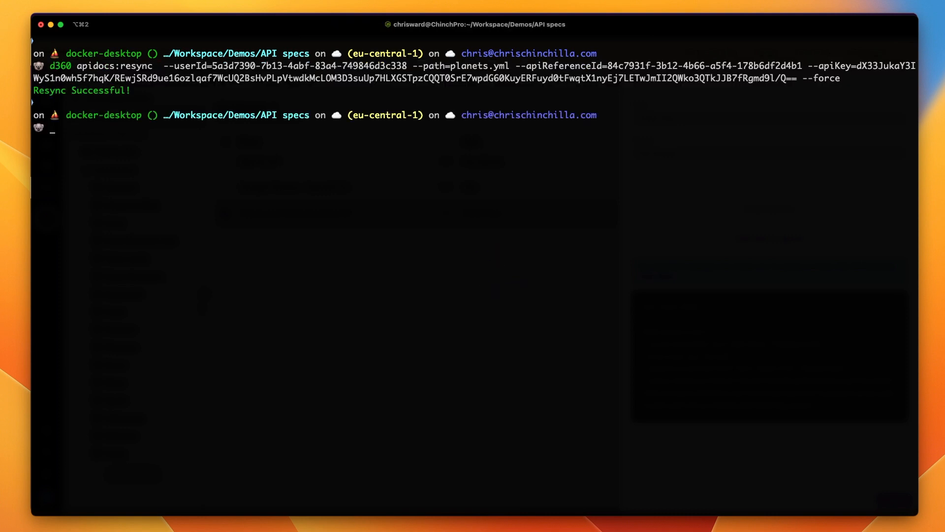
Step: Return to Document360, close the reference's edit form and publish the Planets and Webhooks Demo API
key("super+Tab")
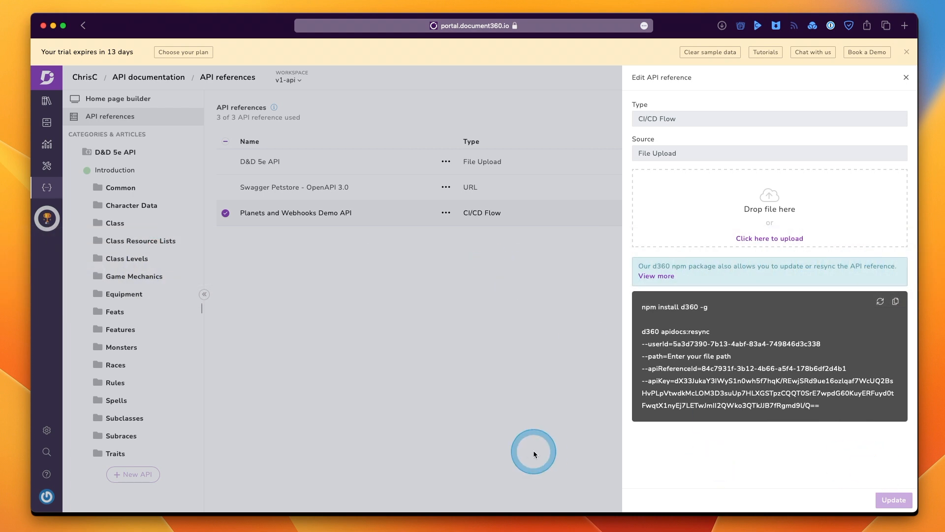
left_click(905, 77)
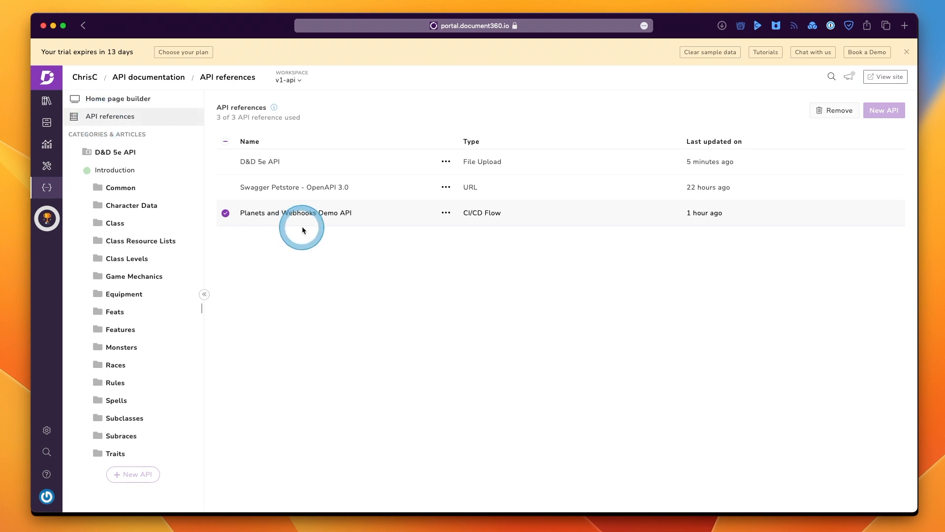
left_click(445, 213)
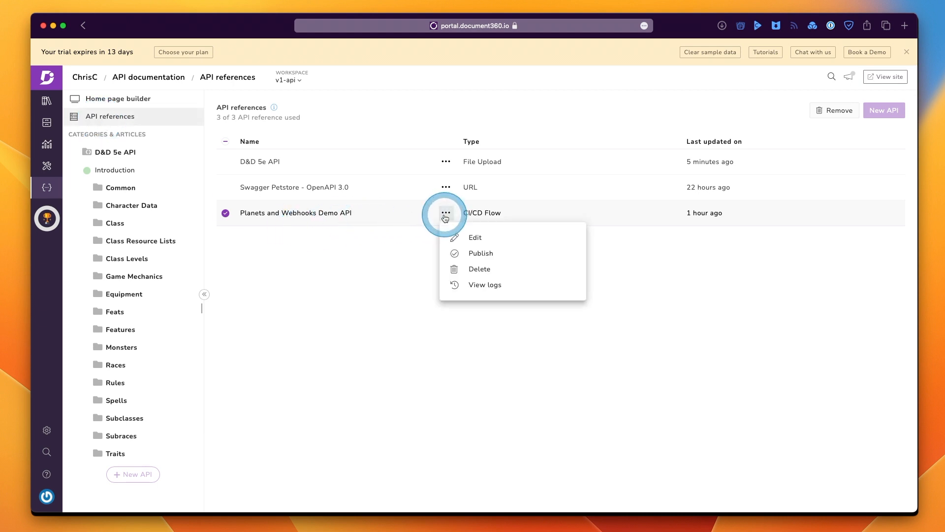
left_click(479, 254)
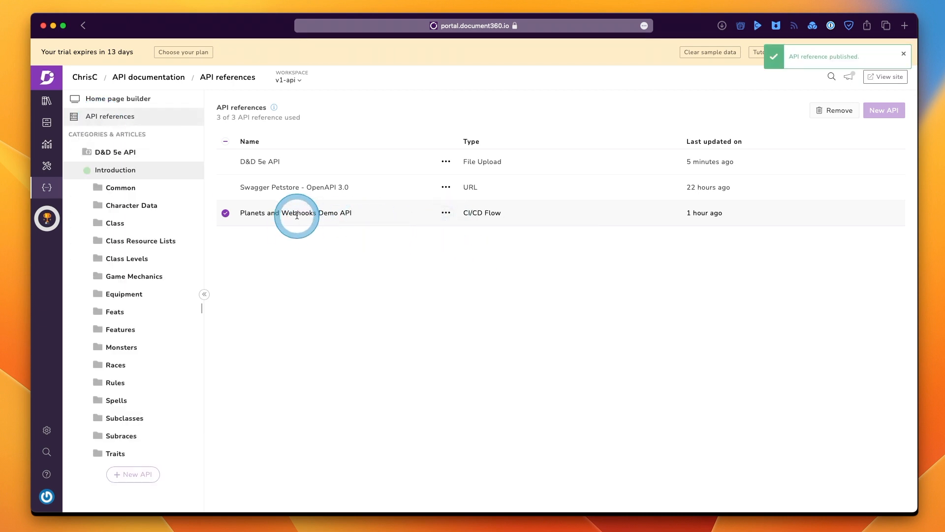
Step: Collapse the D&D 5e API tree and open the Planets and Webhooks Demo API category's Introduction article
left_click(74, 152)
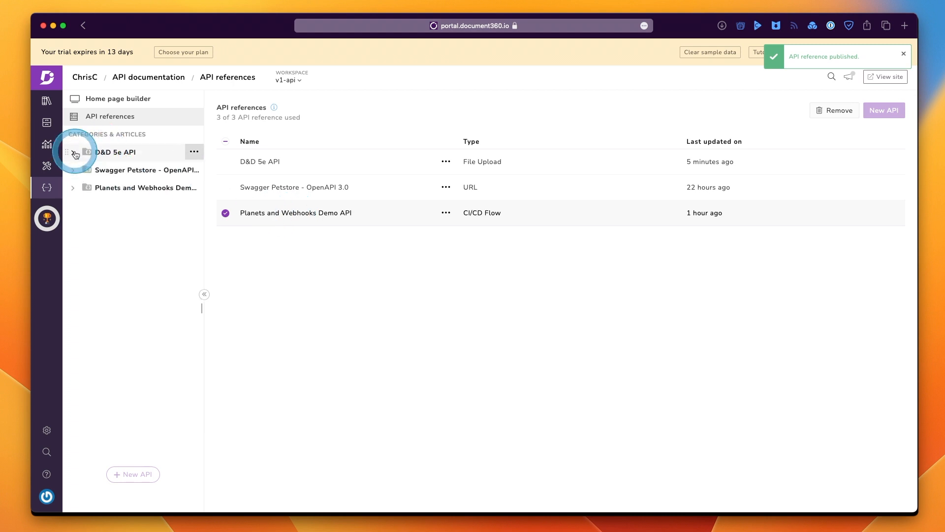
left_click(107, 189)
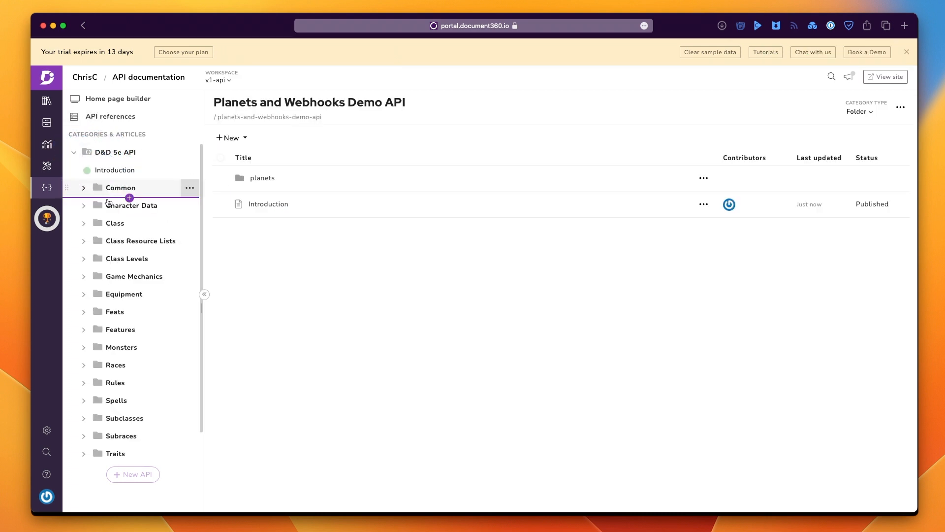
left_click(283, 204)
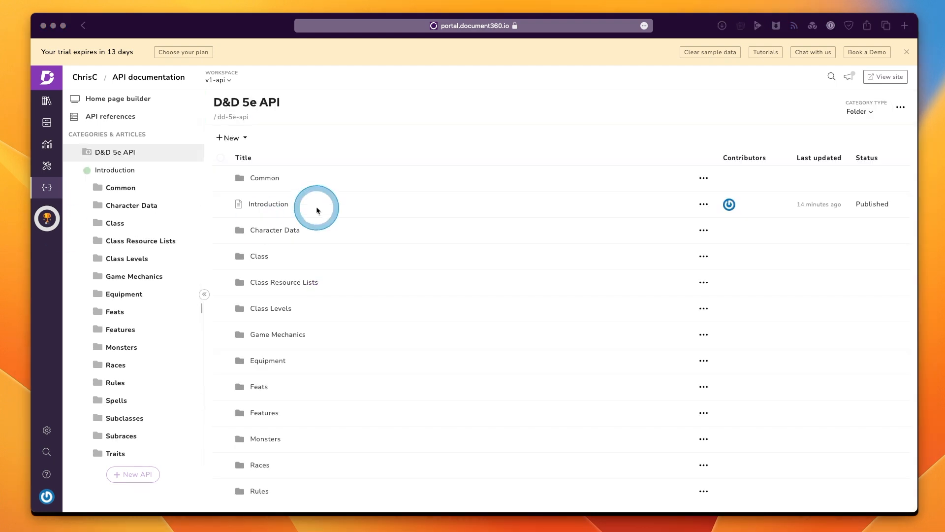
Step: View the published site's API documentation and open the D&D 5e API endpoint "Get a class by index." under Class
left_click(240, 36)
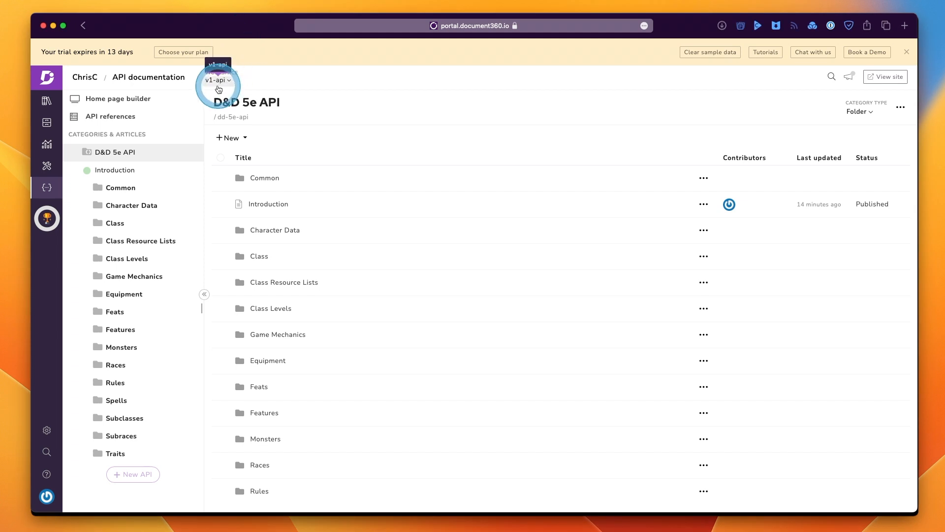
left_click(887, 76)
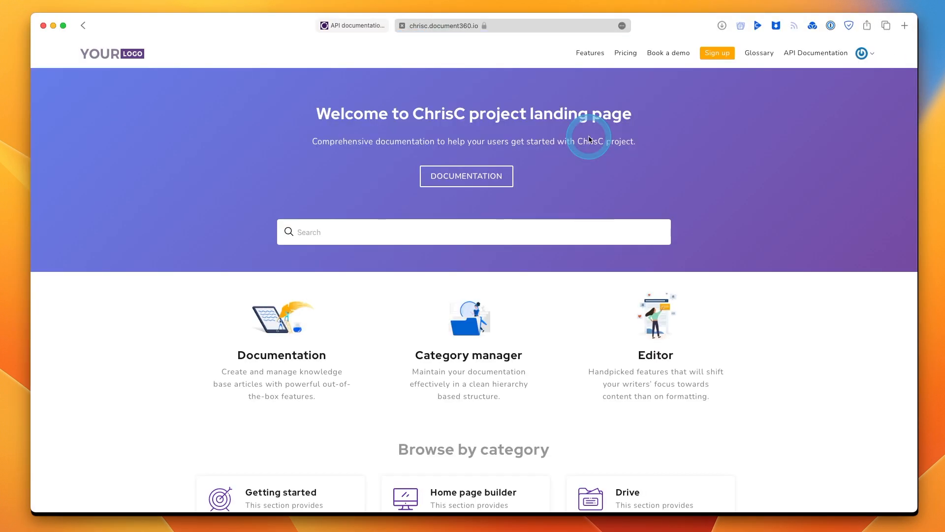
left_click(807, 55)
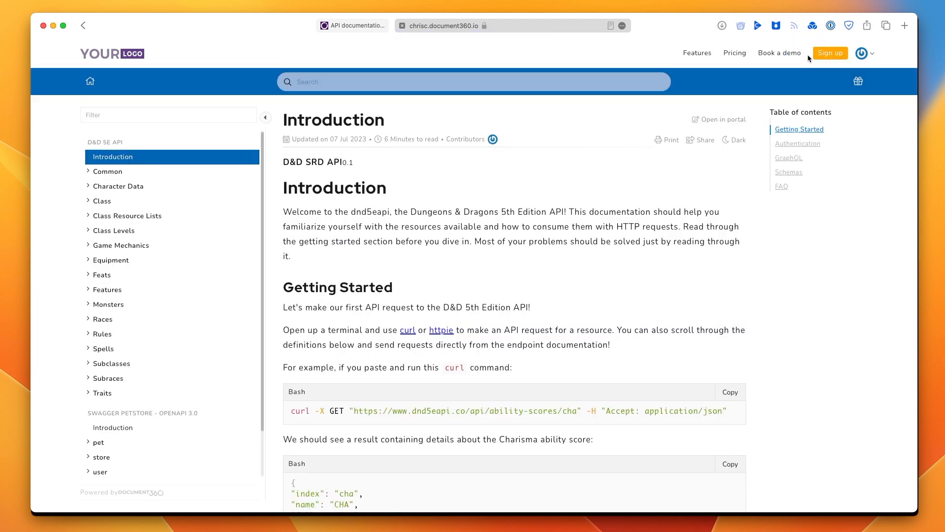
left_click(87, 184)
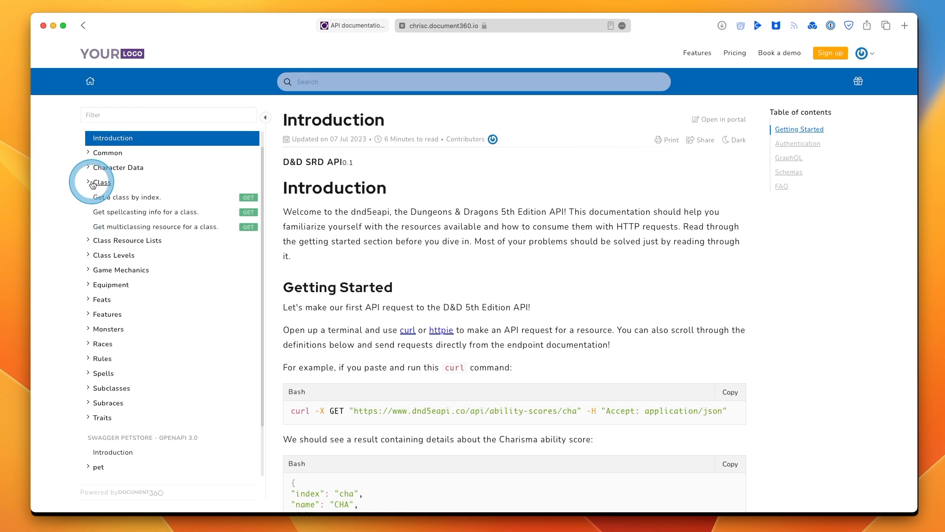
left_click(121, 198)
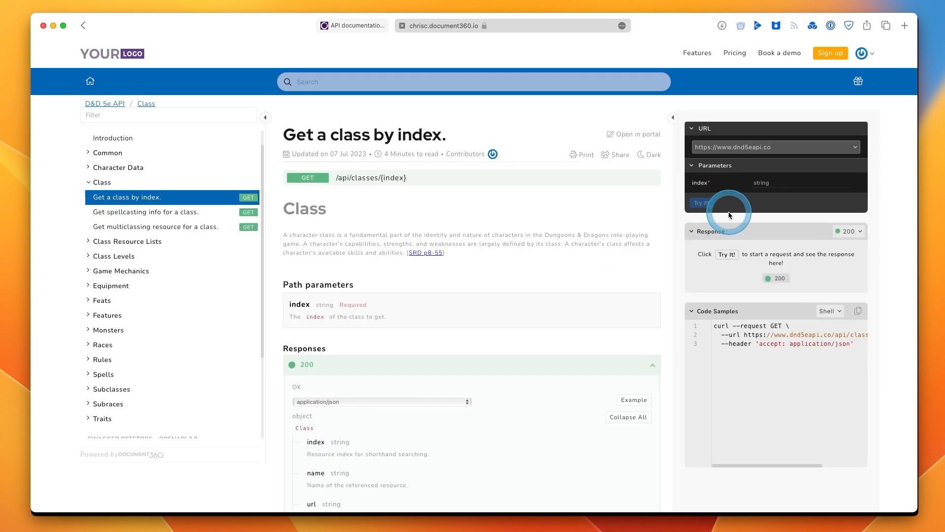
Step: Try the class endpoint with index "fight", correct it to "fighter", resend the request and look through the response
left_click(761, 184)
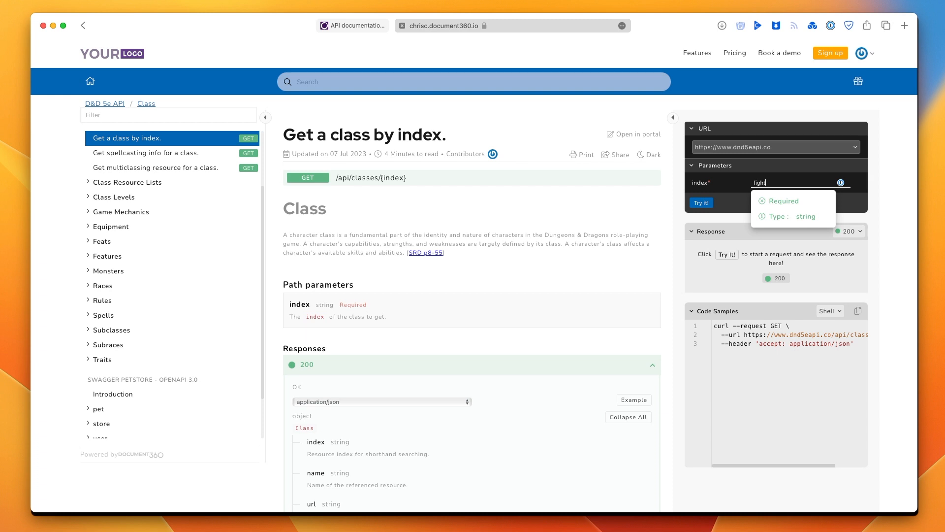
left_click(702, 202)
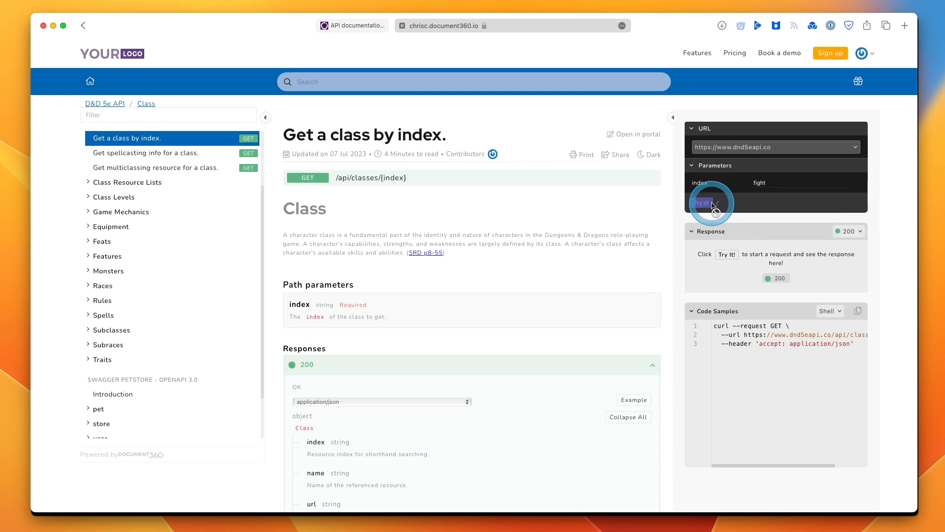
left_click(789, 186)
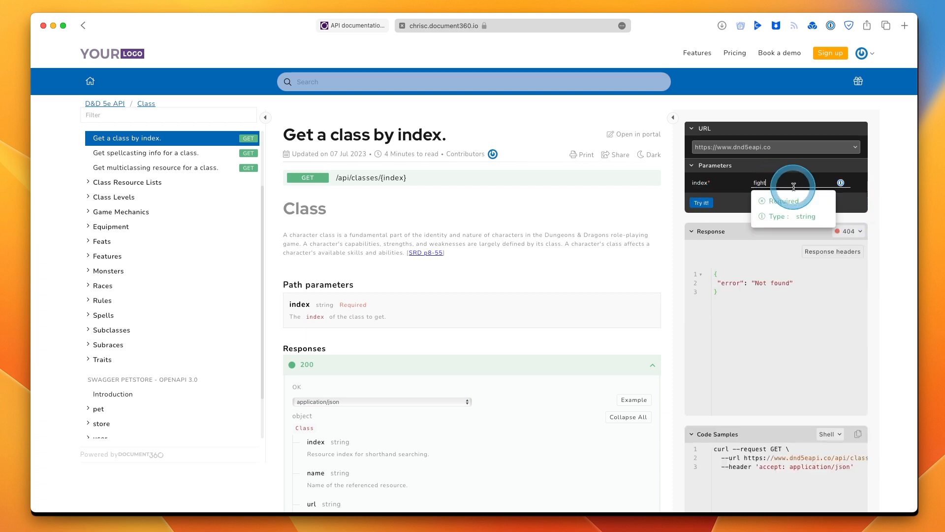
type("er")
left_click(701, 203)
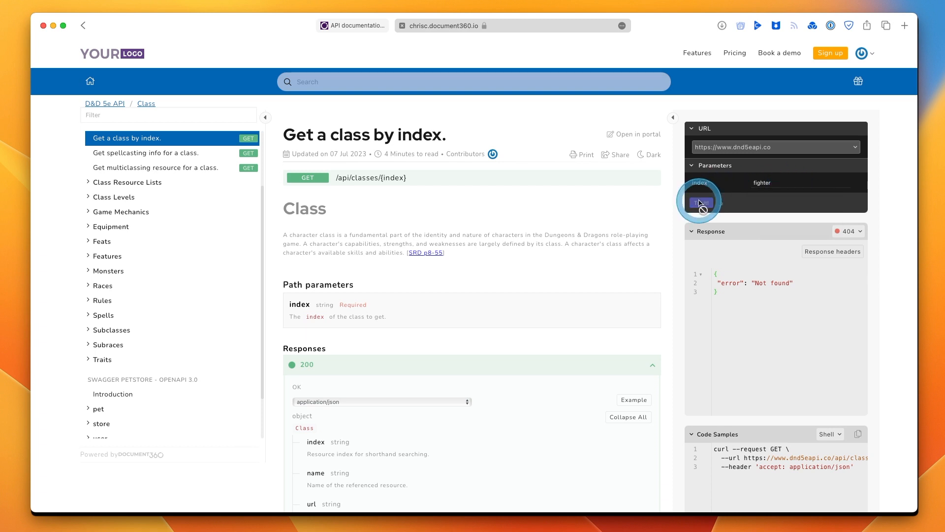
scroll(749, 305, "down", 5)
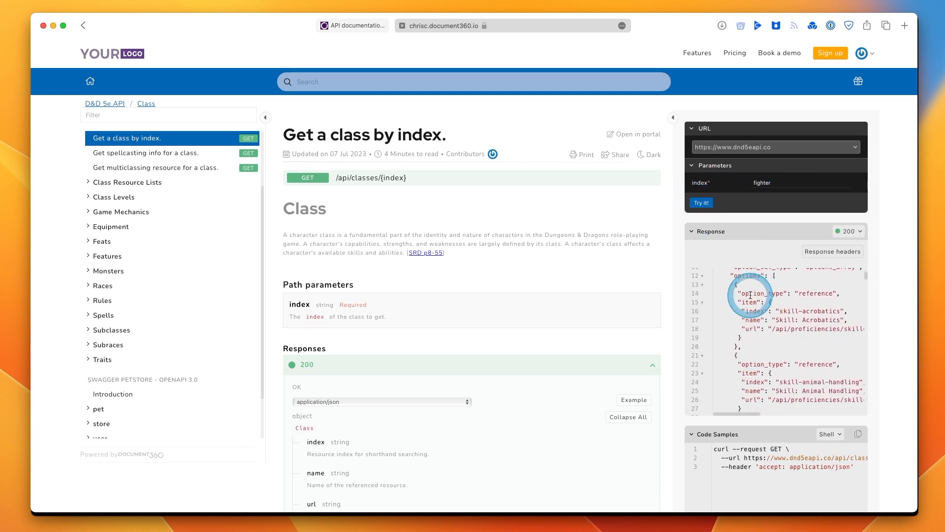
Step: Copy the Shell code sample, run the curl GET request for /api/classes/fighter in the terminal, and return to the documentation site
scroll(873, 333, "down", 2)
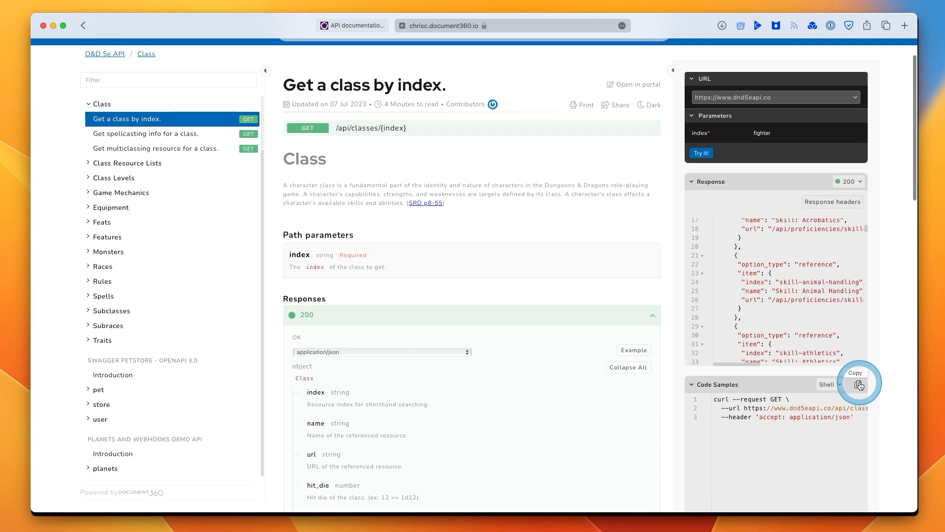
key("super+Tab")
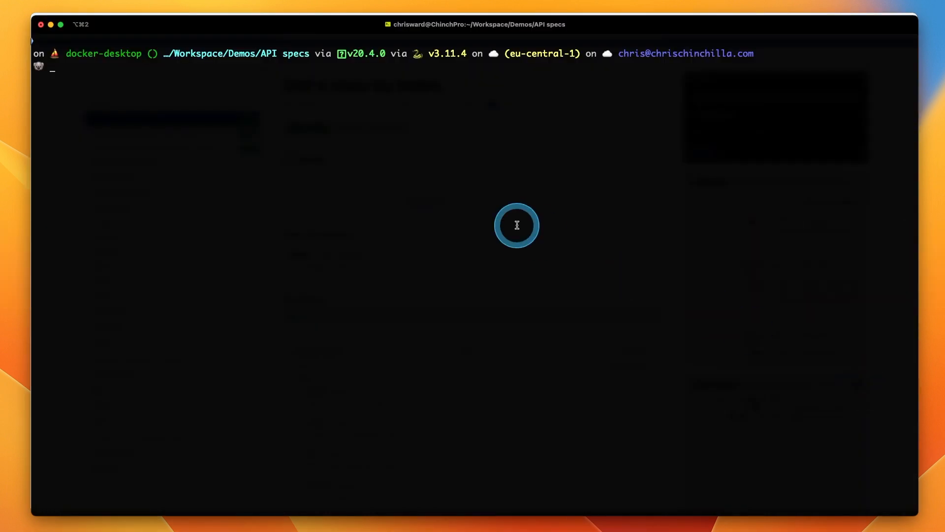
type("curl --request GET \\   --url https://www.dnd5eapi.co/api/classes/fighter \\   --header 'accept: application/json'")
key("Return")
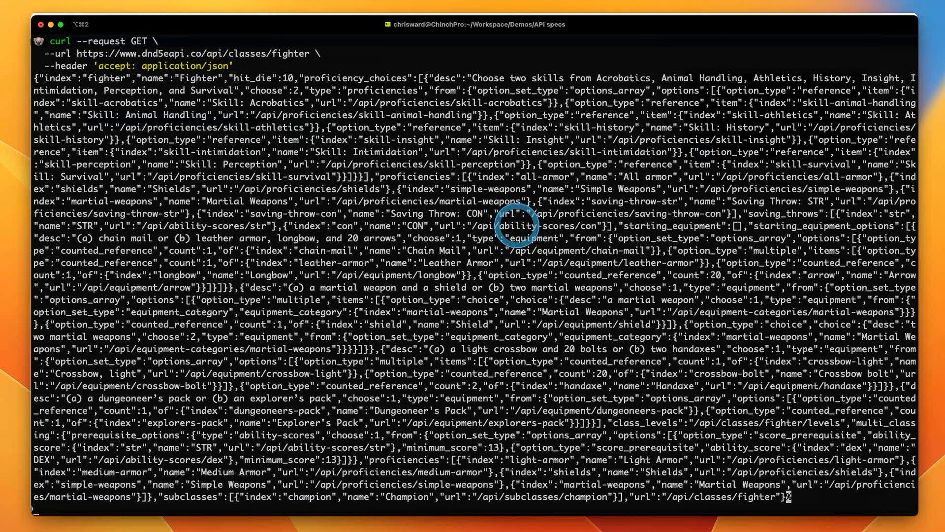
key("super+Tab")
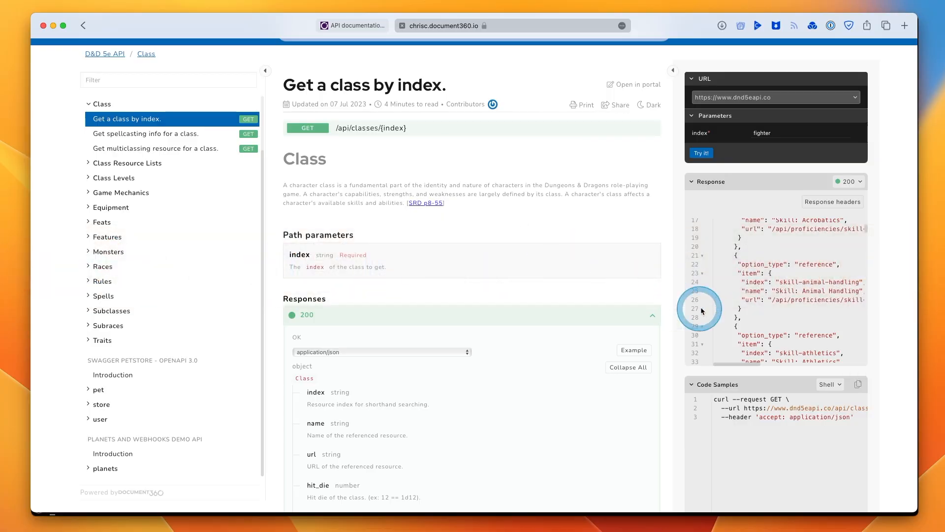
Step: Show the class endpoint's code sample in Python, and switch to Visual Studio Code to view the matching script in test.py
left_click(829, 384)
left_click(774, 424)
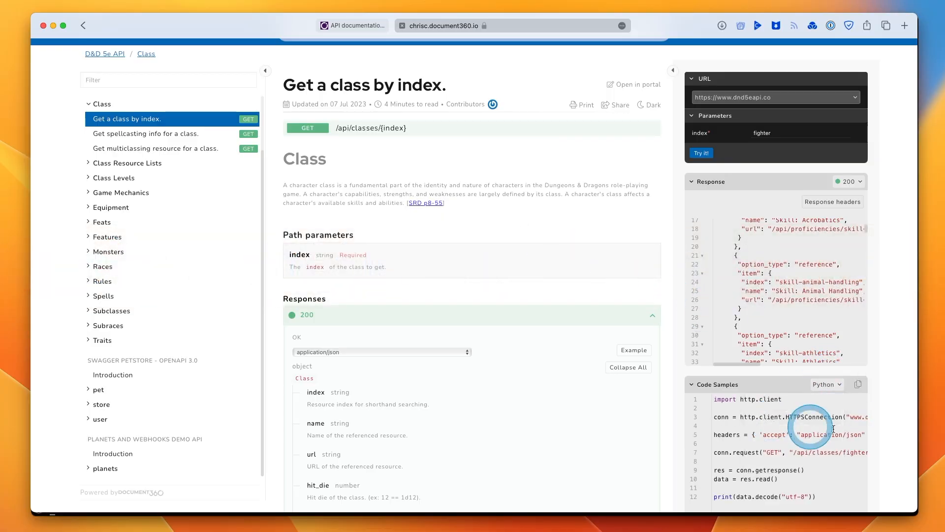
scroll(850, 428, "down", 1)
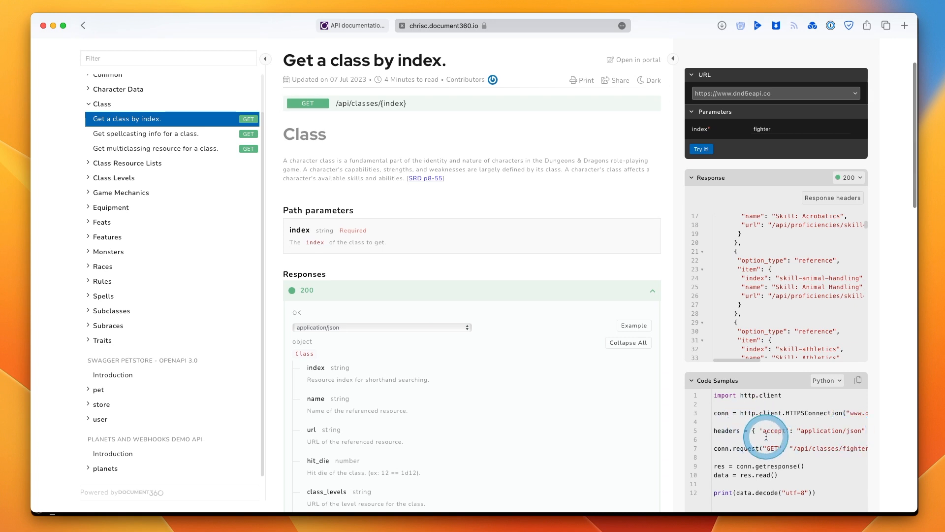
key("super+Tab")
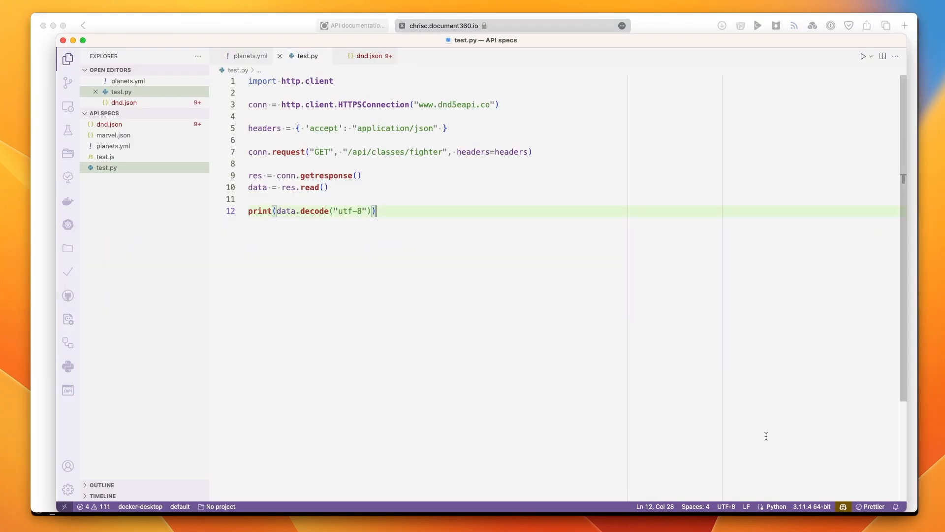
left_click(351, 210)
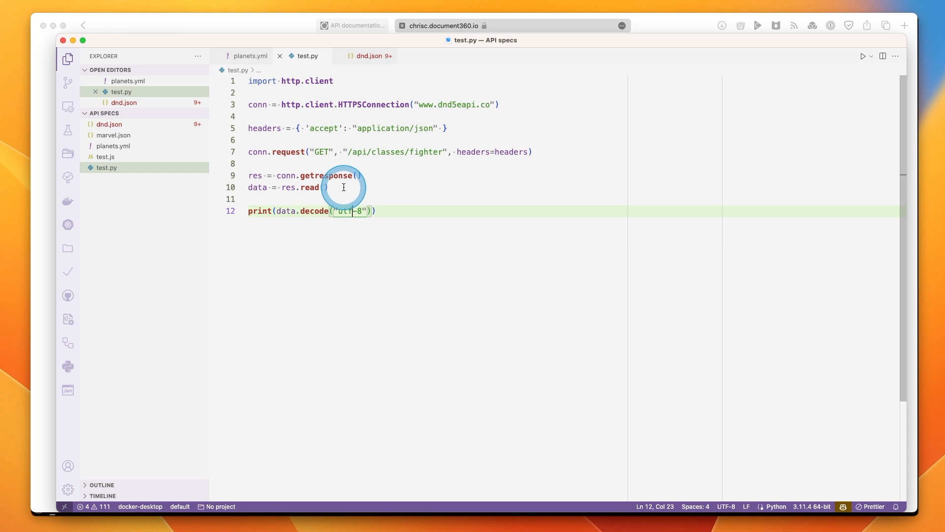
Step: Switch to the terminal, clear its output with the clear command and browse the command history for an earlier command
key("super+Tab")
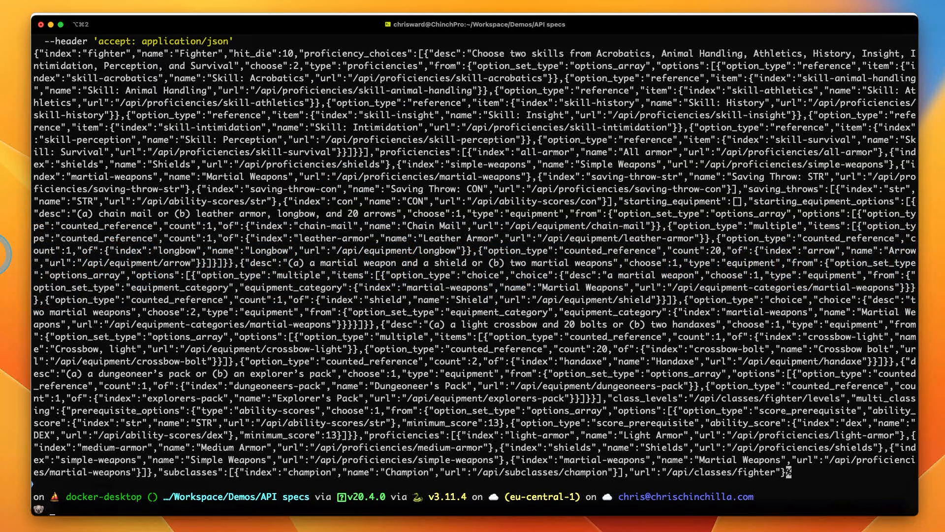
type("cle")
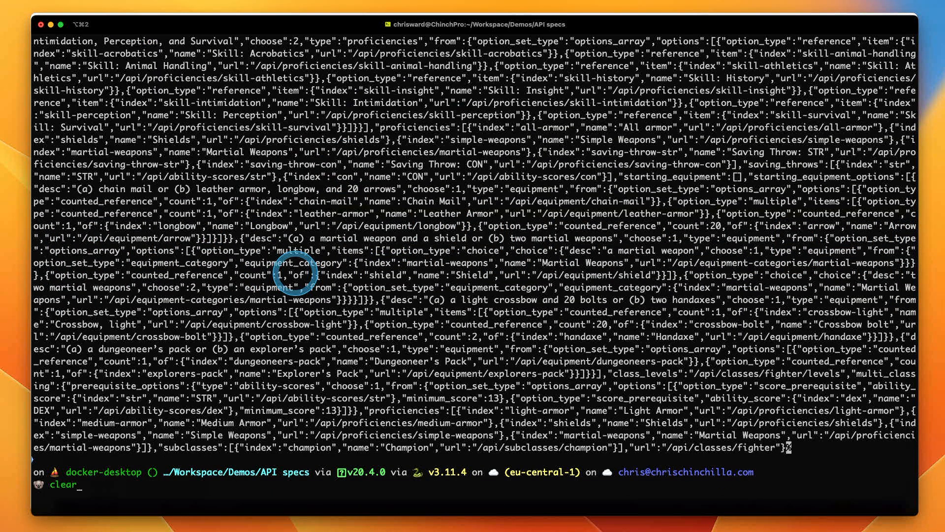
type("ar")
key("Return")
key("Up")
key("Up")
key("Down")
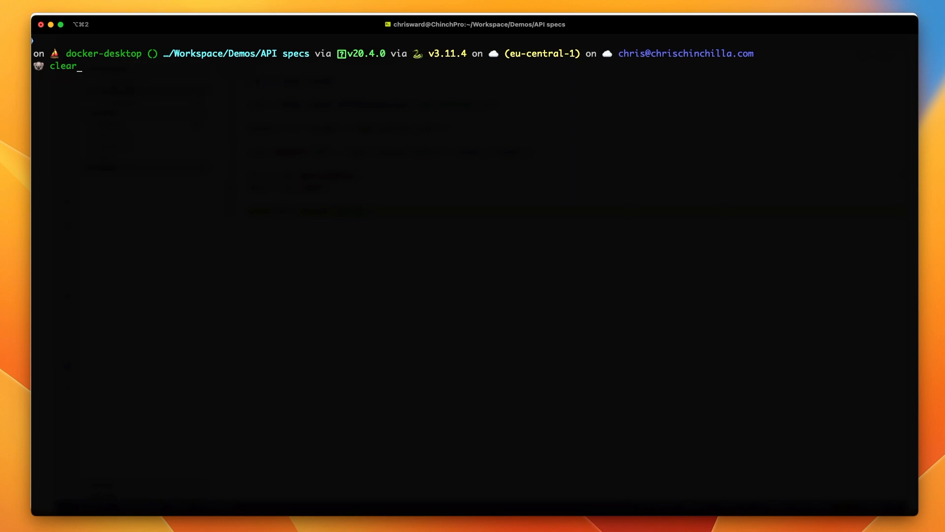